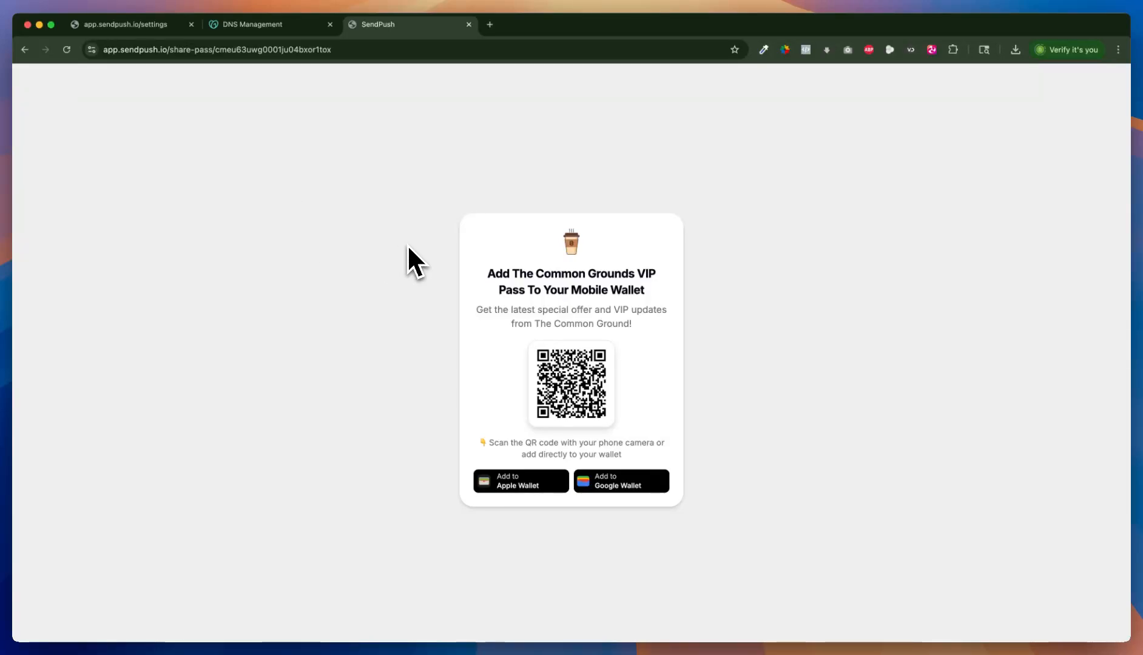
Open the Custom Domain settings in SendPush and expand the domain configuration guide.
{"action": "left_click", "coordinate": [109, 30]}
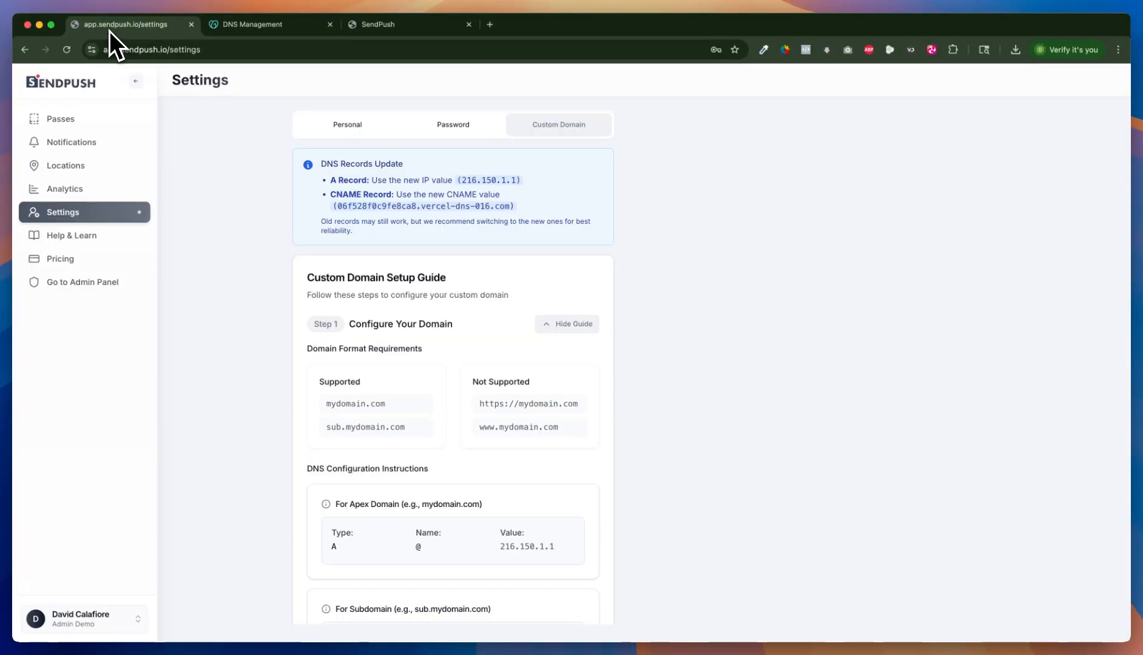
{"action": "left_click", "coordinate": [74, 124]}
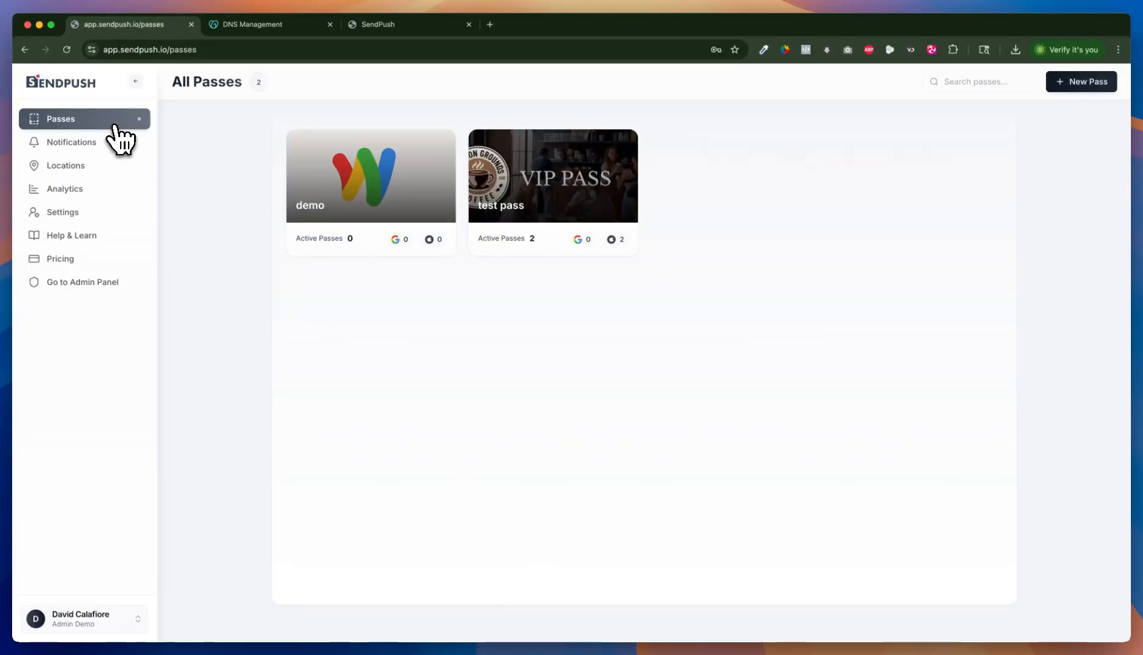
{"action": "left_click", "coordinate": [58, 224]}
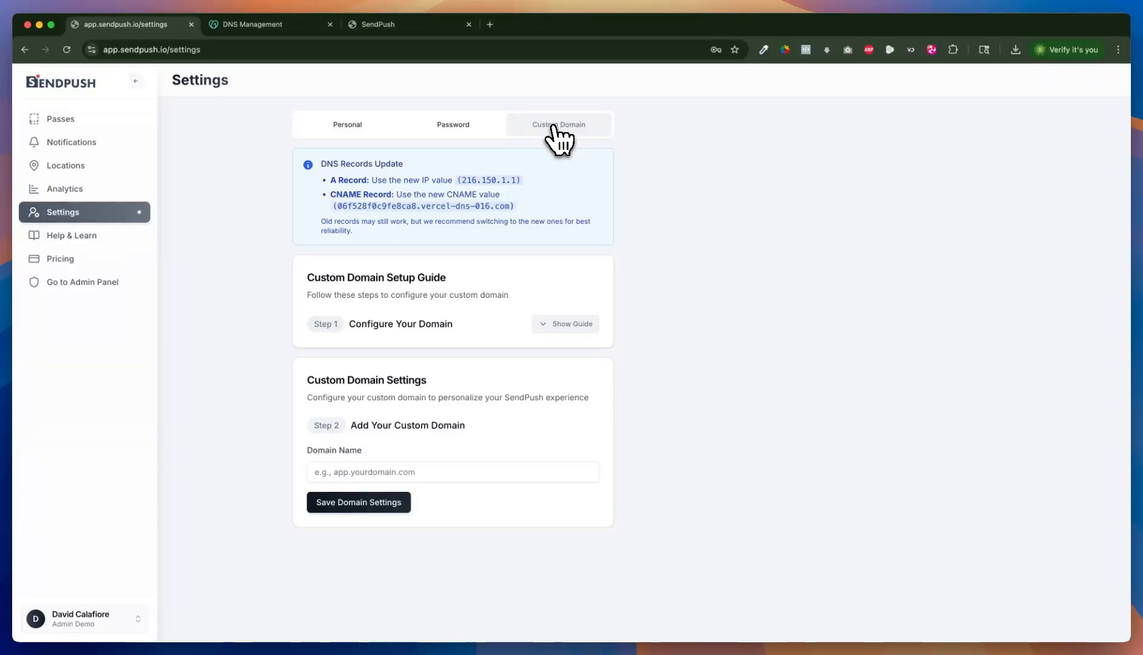
{"action": "left_click", "coordinate": [550, 334]}
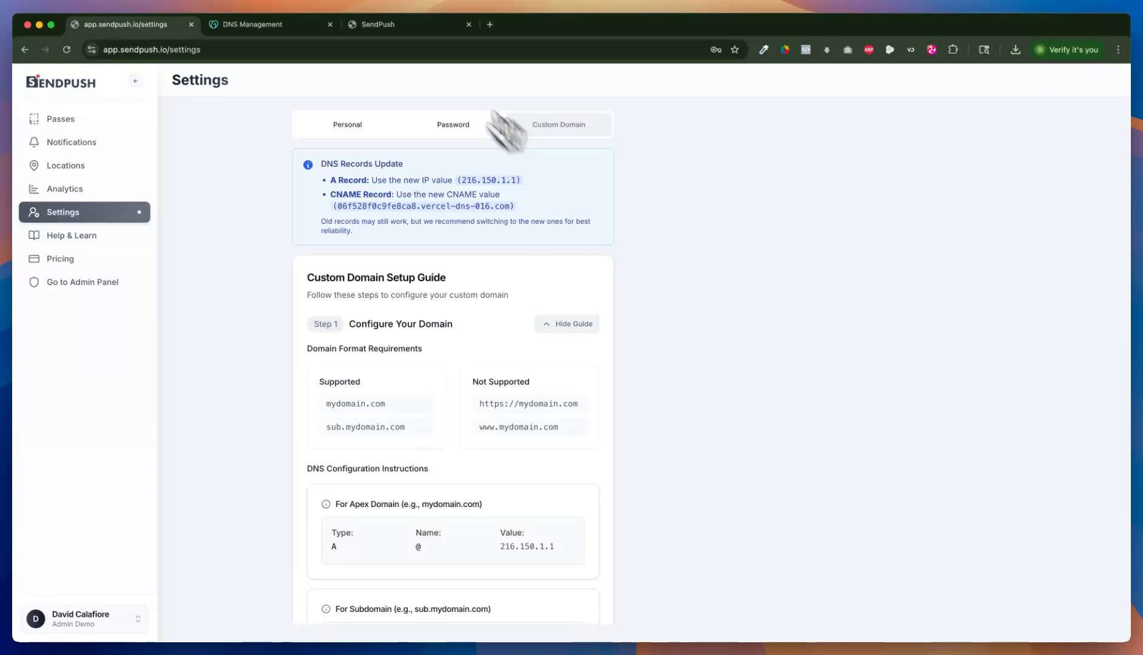
Check the web address of the shared VIP pass page and the DNS configuration instructions in the SendPush setup guide.
{"action": "left_click", "coordinate": [378, 25]}
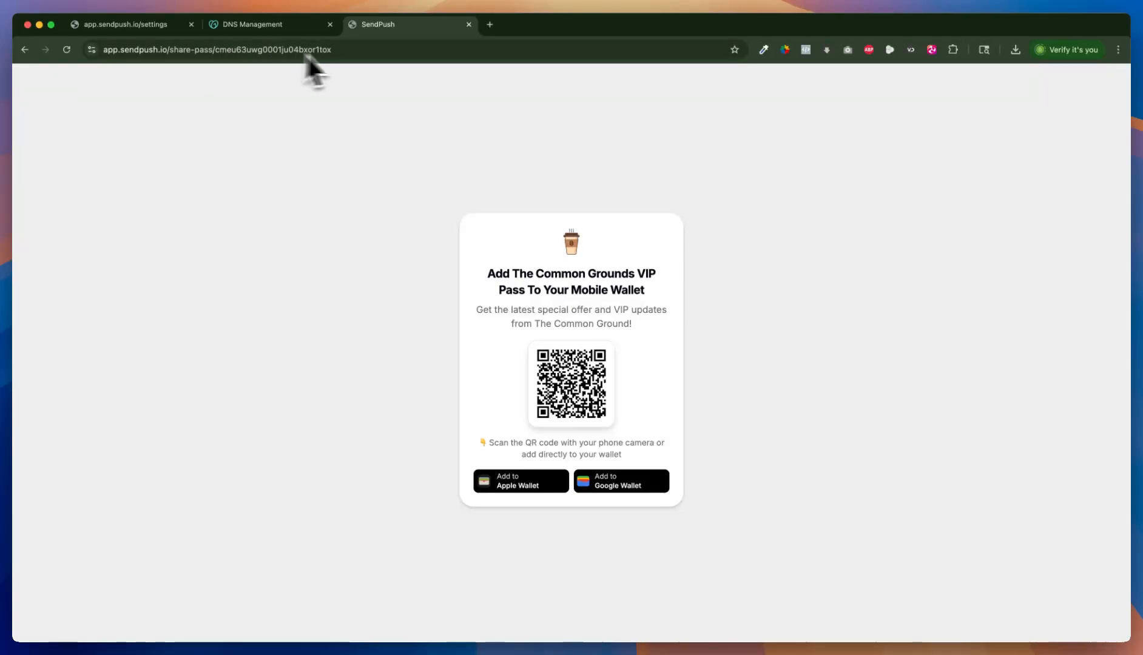
{"action": "left_click_drag", "start_coordinate": [349, 51], "coordinate": [225, 43]}
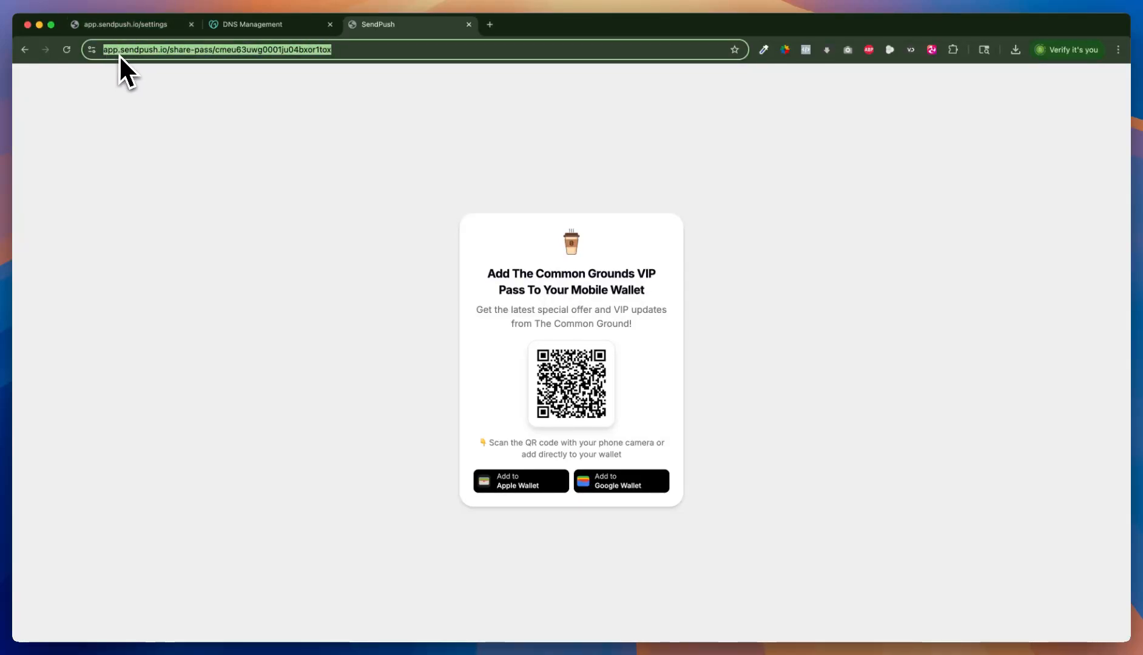
{"action": "left_click", "coordinate": [148, 27]}
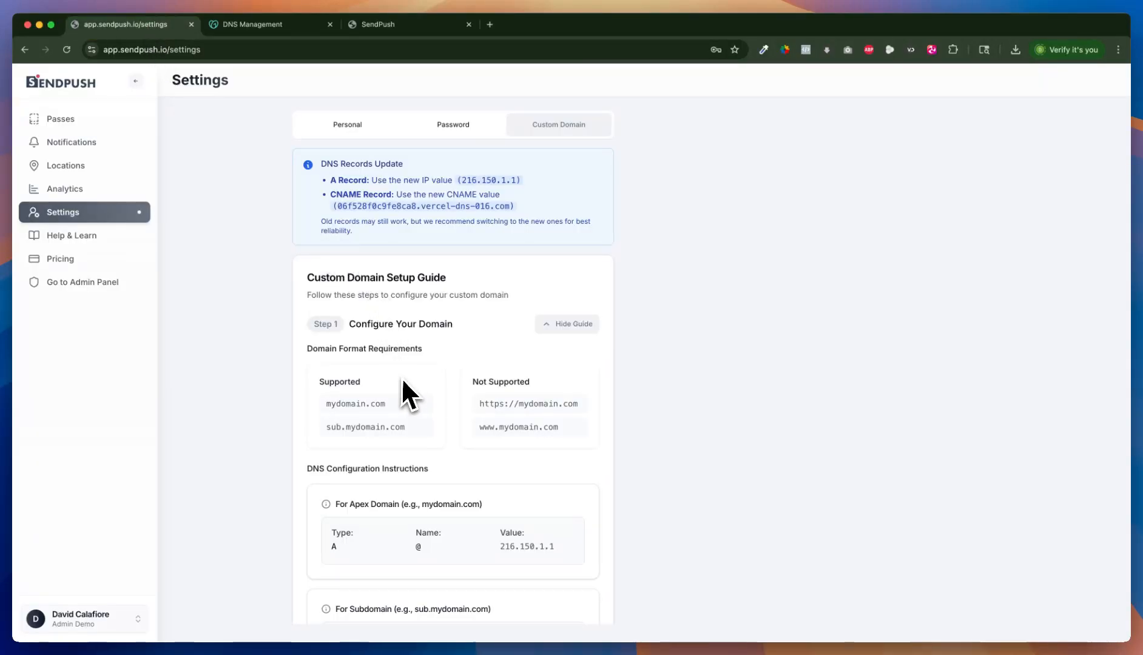
{"action": "scroll", "coordinate": [394, 431], "scroll_direction": "down", "scroll_amount": 3}
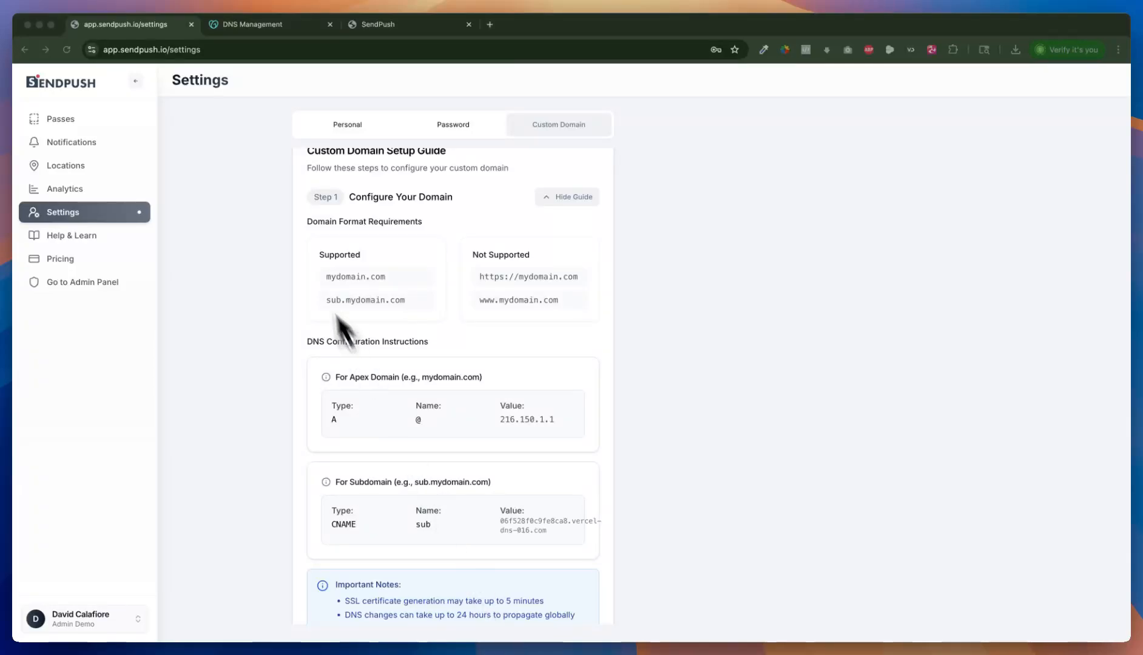
Switch to the domain's DNS Management page in GoDaddy, review the existing DNS records and start a new record.
{"action": "left_click", "coordinate": [257, 28]}
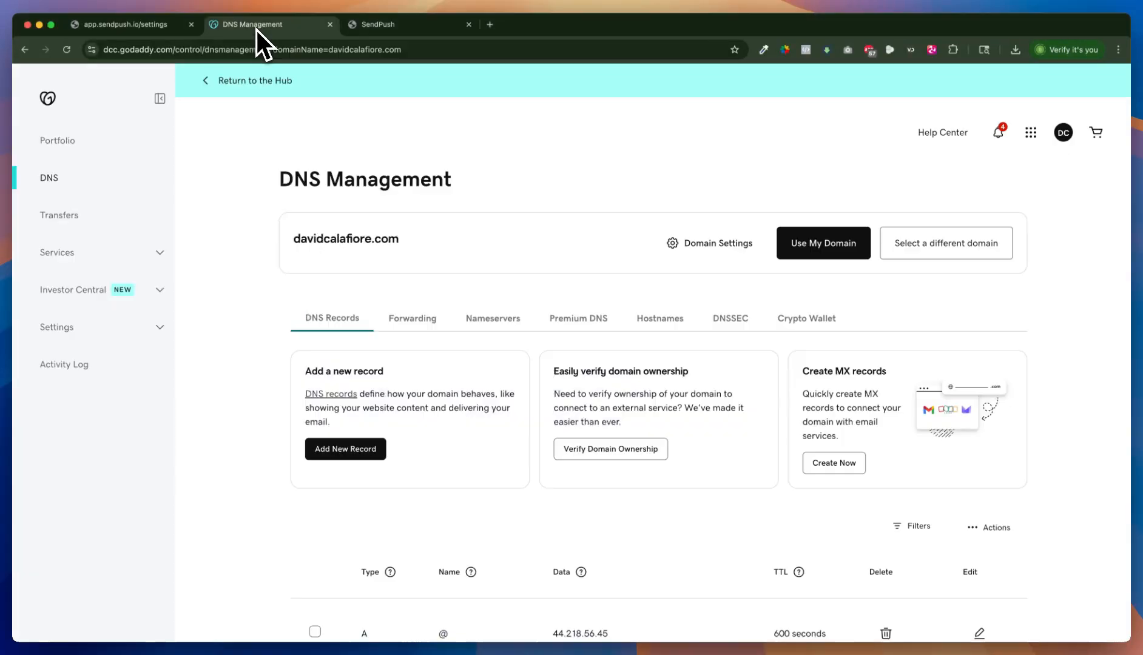
{"action": "scroll", "coordinate": [279, 226], "scroll_direction": "down", "scroll_amount": 3}
{"action": "scroll", "coordinate": [279, 226], "scroll_direction": "down", "scroll_amount": 4}
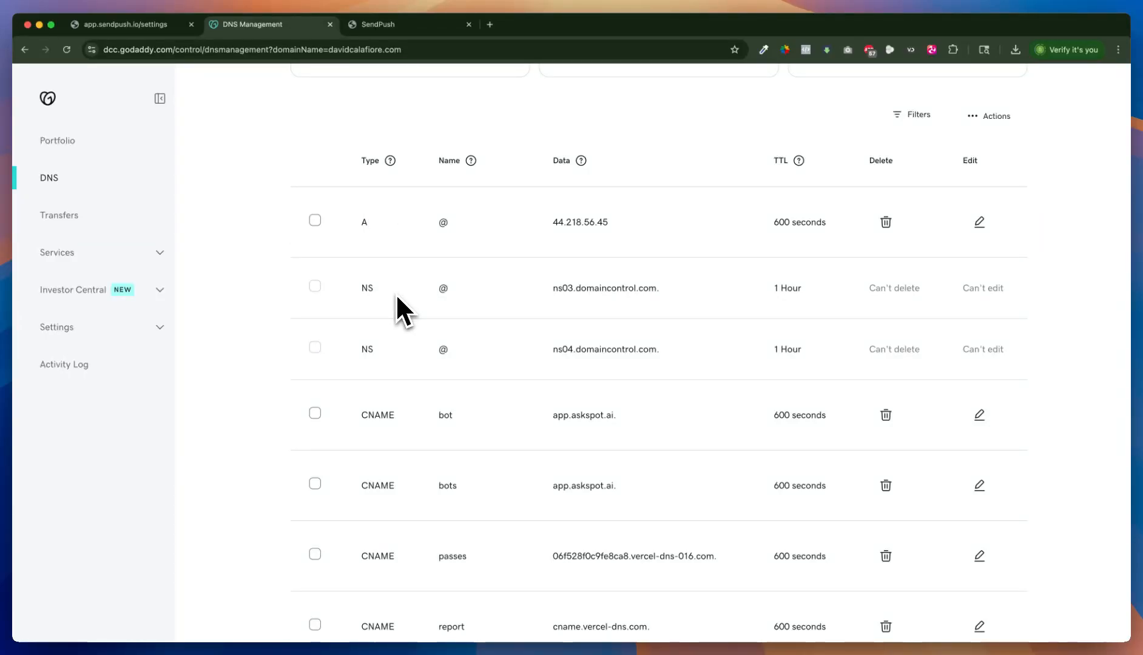
{"action": "scroll", "coordinate": [397, 298], "scroll_direction": "up", "scroll_amount": 3}
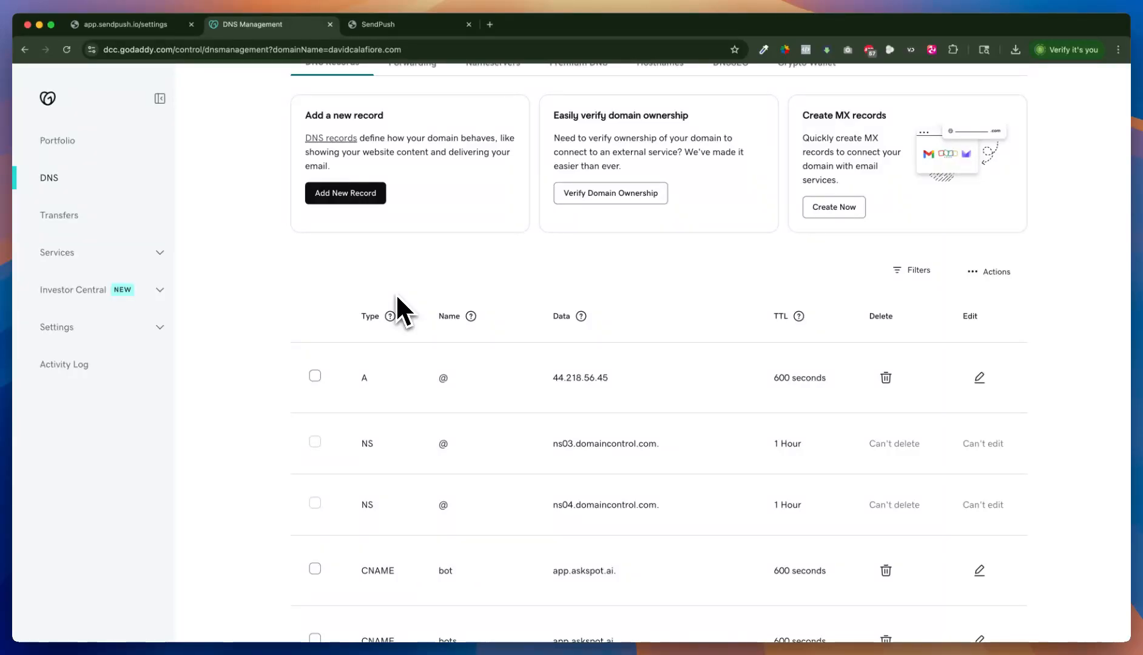
{"action": "scroll", "coordinate": [396, 293], "scroll_direction": "up", "scroll_amount": 2}
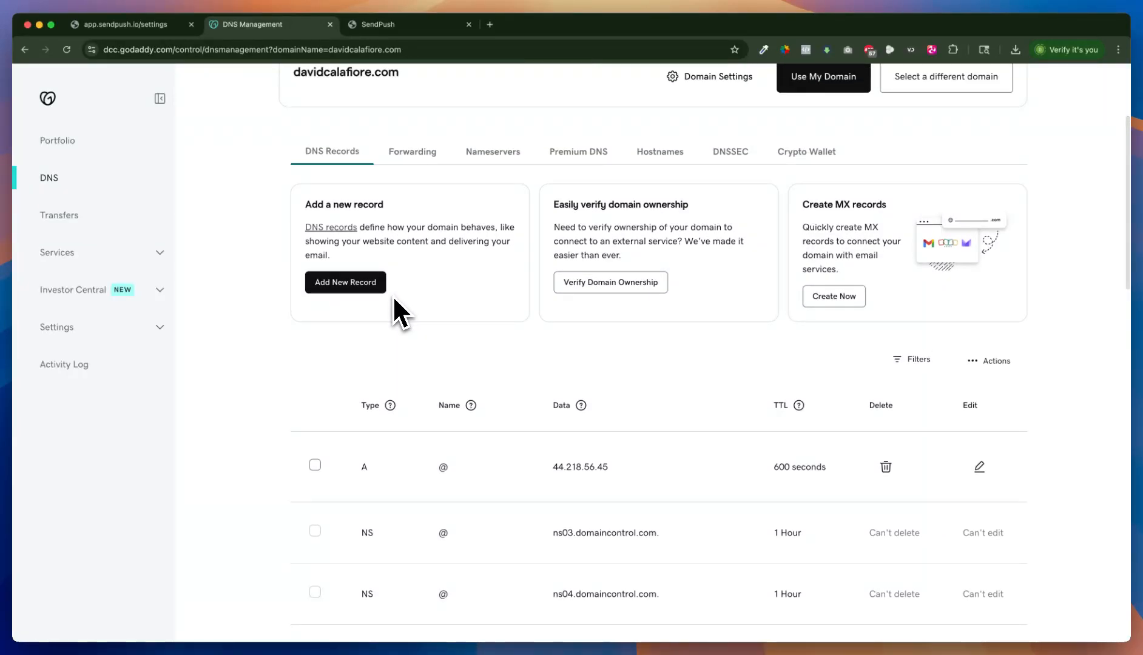
{"action": "scroll", "coordinate": [393, 295], "scroll_direction": "up", "scroll_amount": 2}
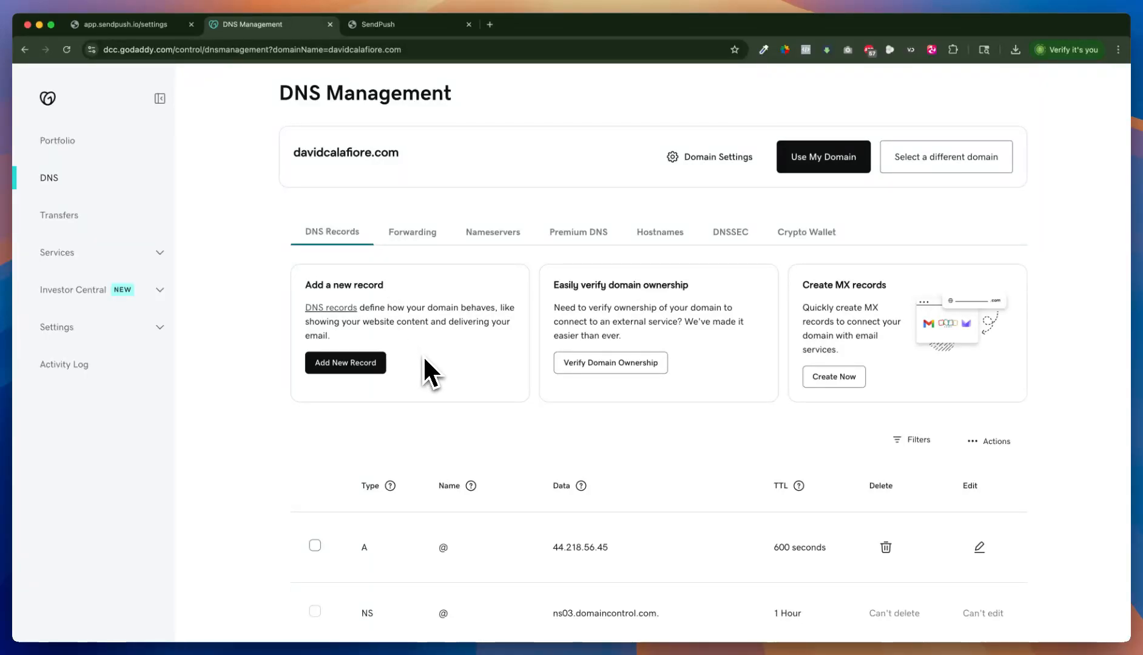
{"action": "left_click", "coordinate": [328, 365]}
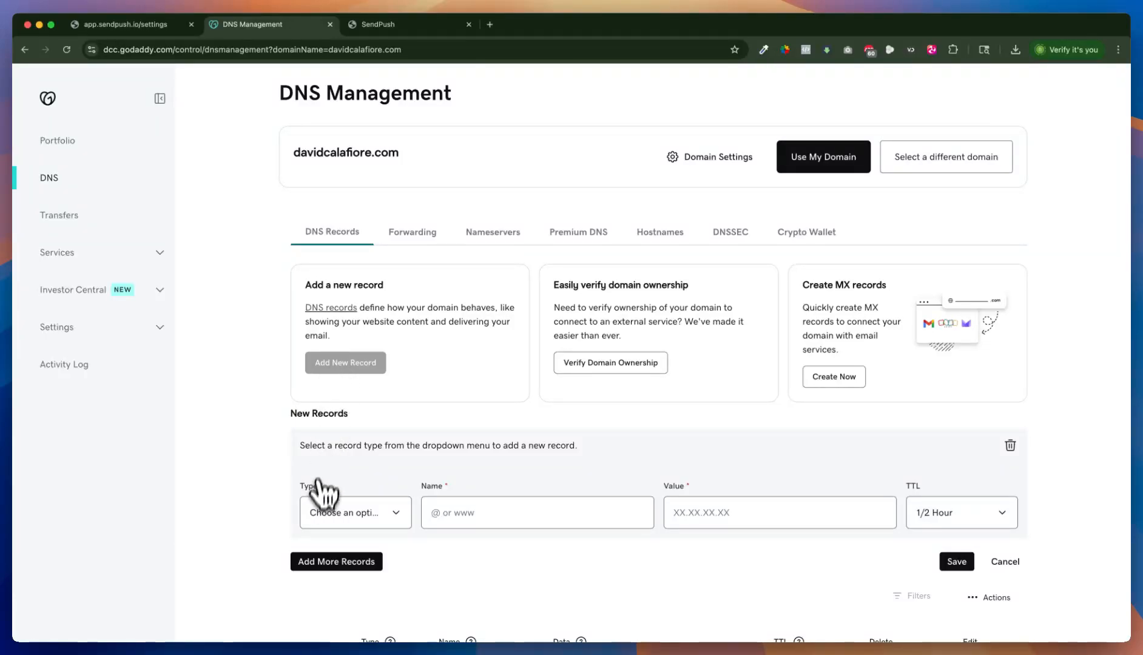
{"action": "scroll", "coordinate": [322, 494], "scroll_direction": "down", "scroll_amount": 2}
{"action": "scroll", "coordinate": [321, 474], "scroll_direction": "down", "scroll_amount": 1}
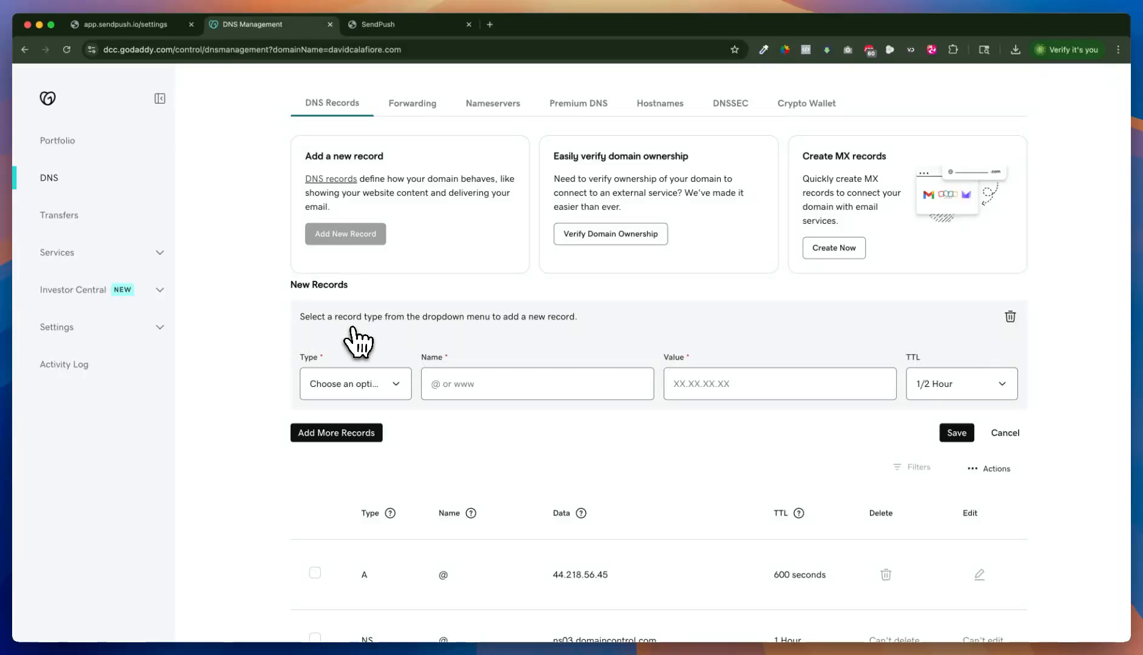
Examine the record type and name that the SendPush guide requires for a subdomain.
{"action": "left_click", "coordinate": [124, 24]}
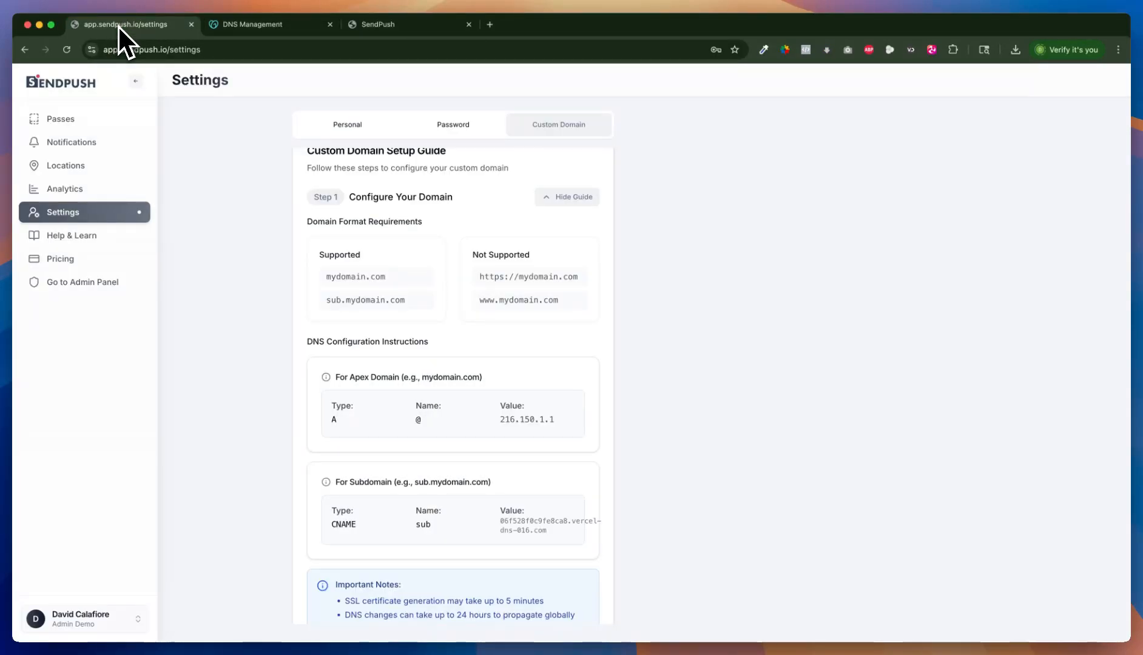
{"action": "scroll", "coordinate": [304, 203], "scroll_direction": "down", "scroll_amount": 2}
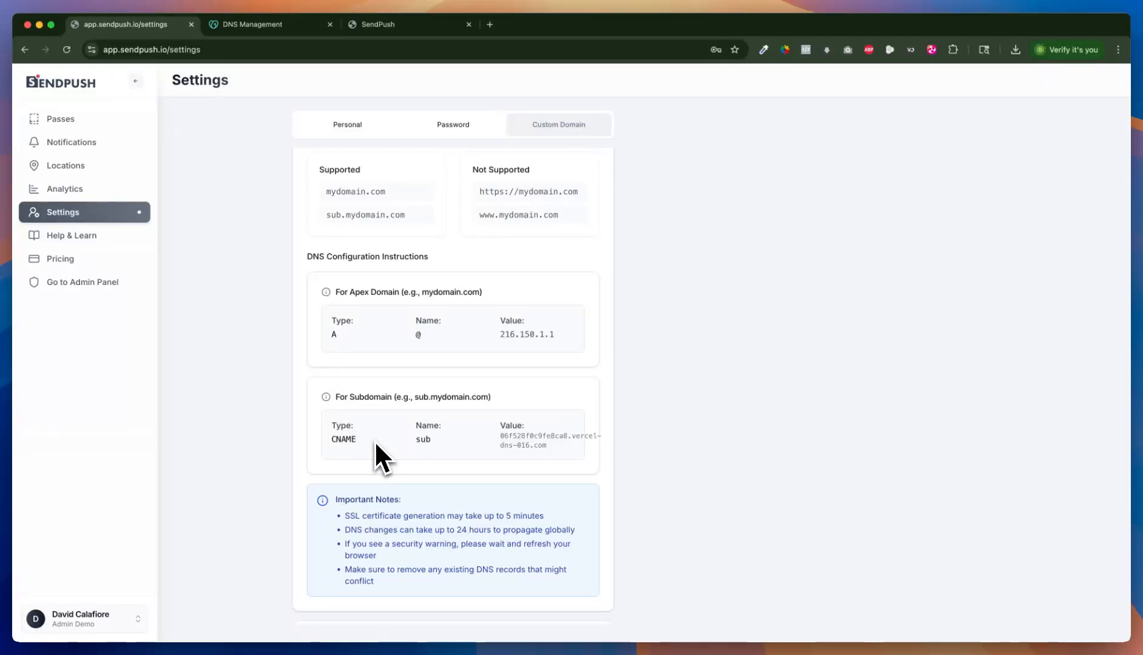
{"action": "scroll", "coordinate": [376, 446], "scroll_direction": "down", "scroll_amount": 1}
{"action": "scroll", "coordinate": [374, 440], "scroll_direction": "down", "scroll_amount": 1}
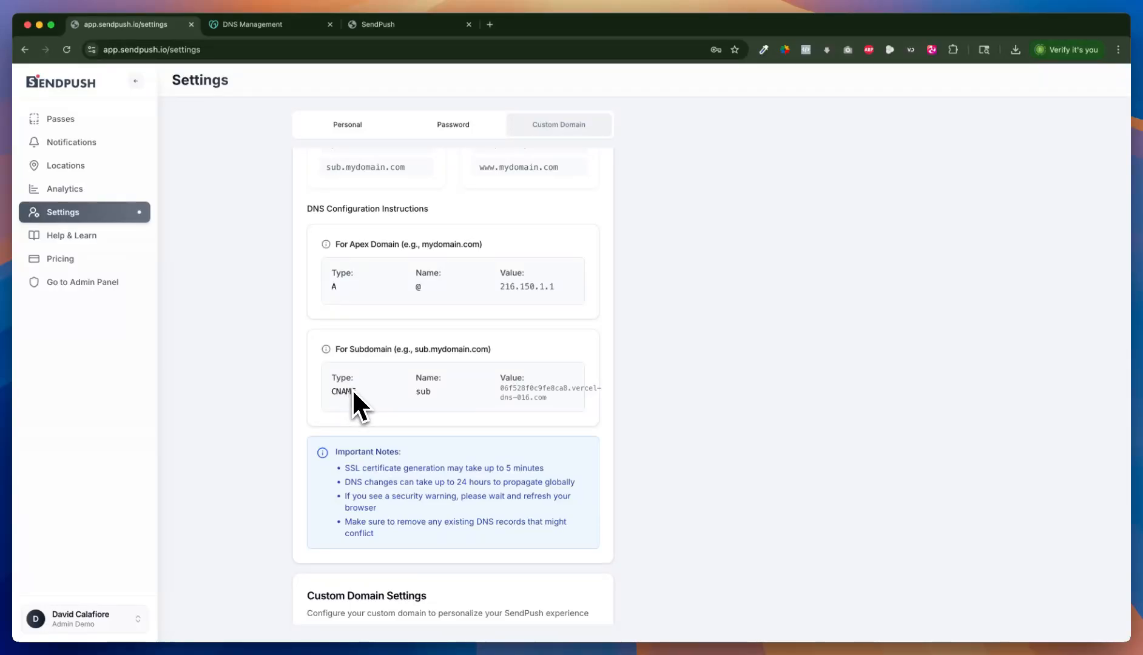
{"action": "triple_click", "coordinate": [428, 390]}
{"action": "double_click", "coordinate": [416, 392]}
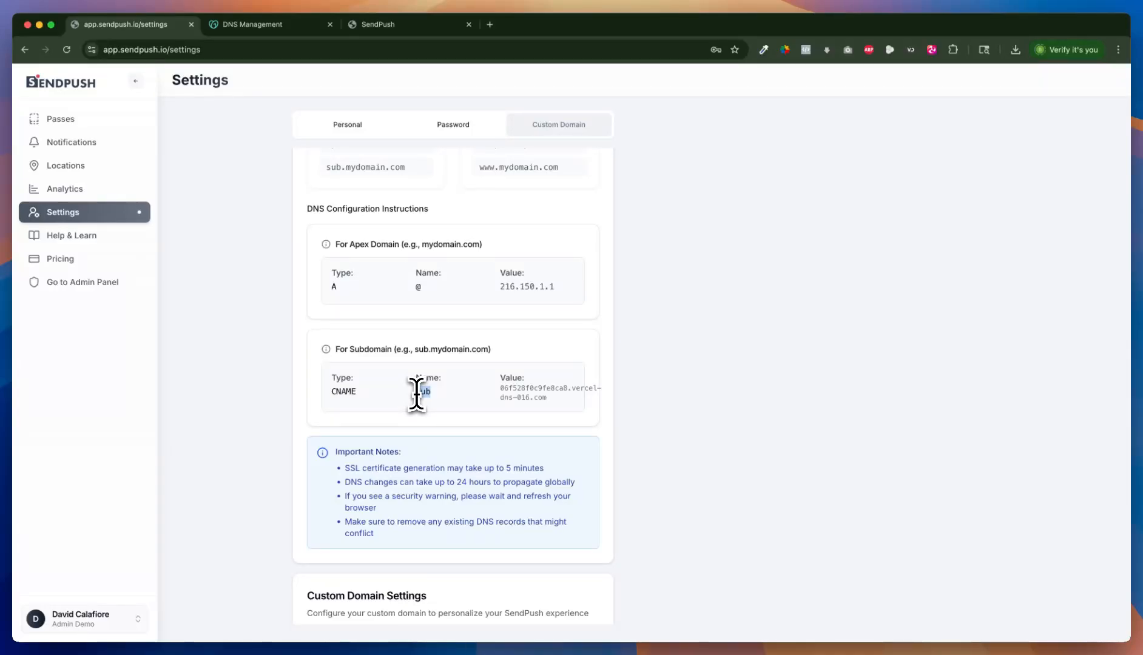
Switch back to GoDaddy's DNS Management page and enter "share" as the new record's name.
{"action": "left_click", "coordinate": [240, 25]}
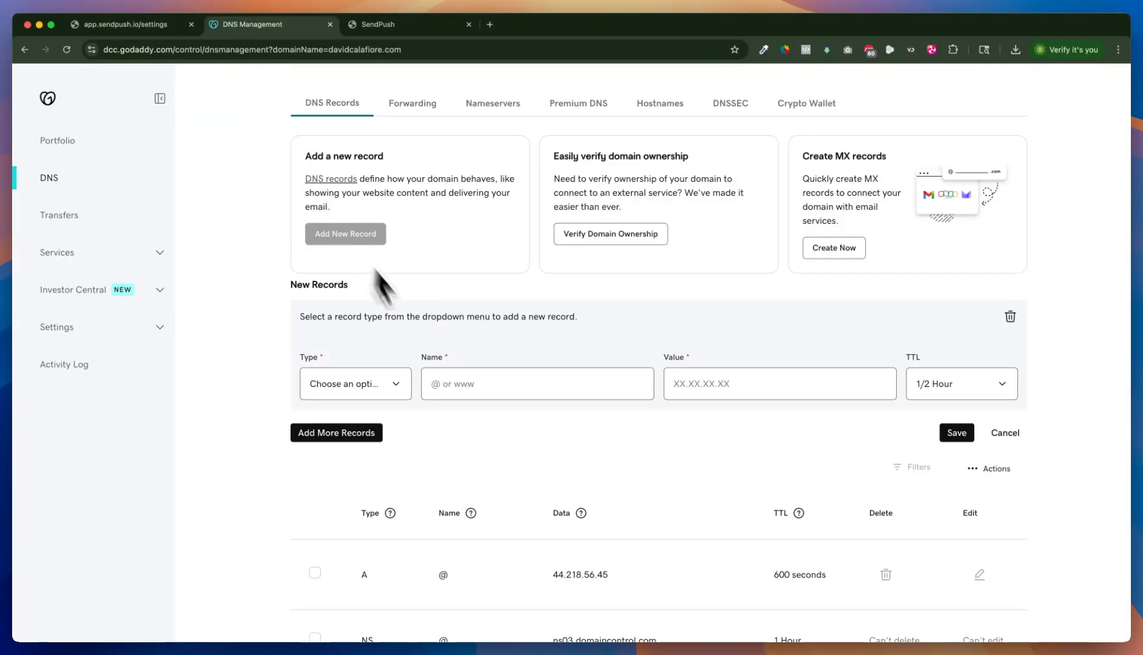
{"action": "left_click", "coordinate": [453, 381]}
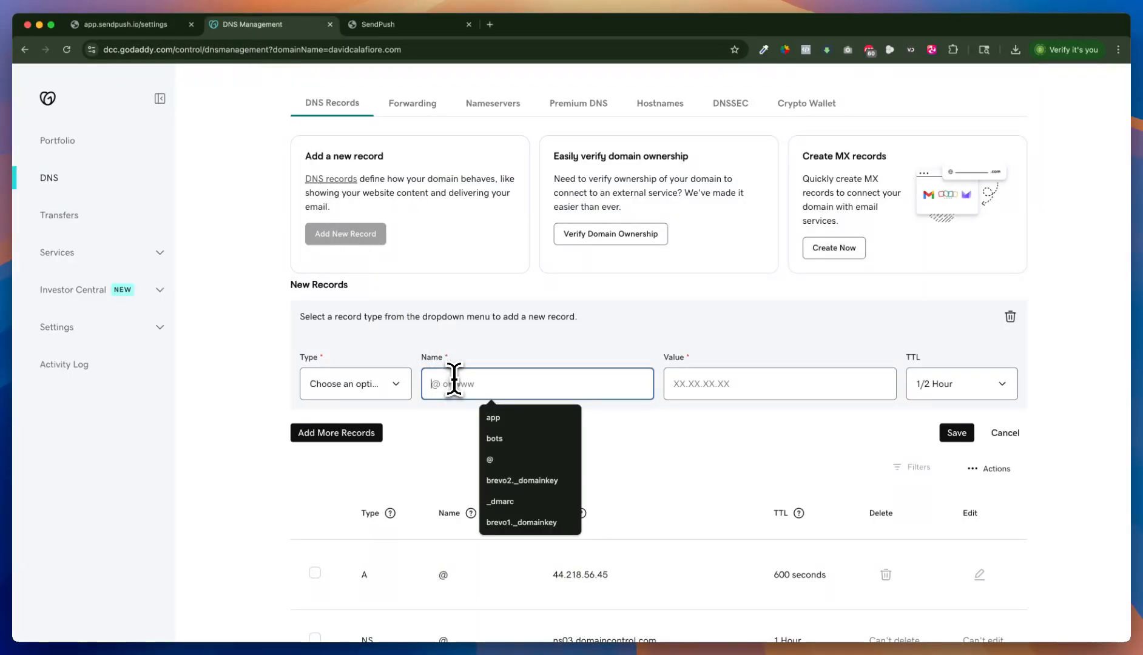
{"action": "type", "text": "share"}
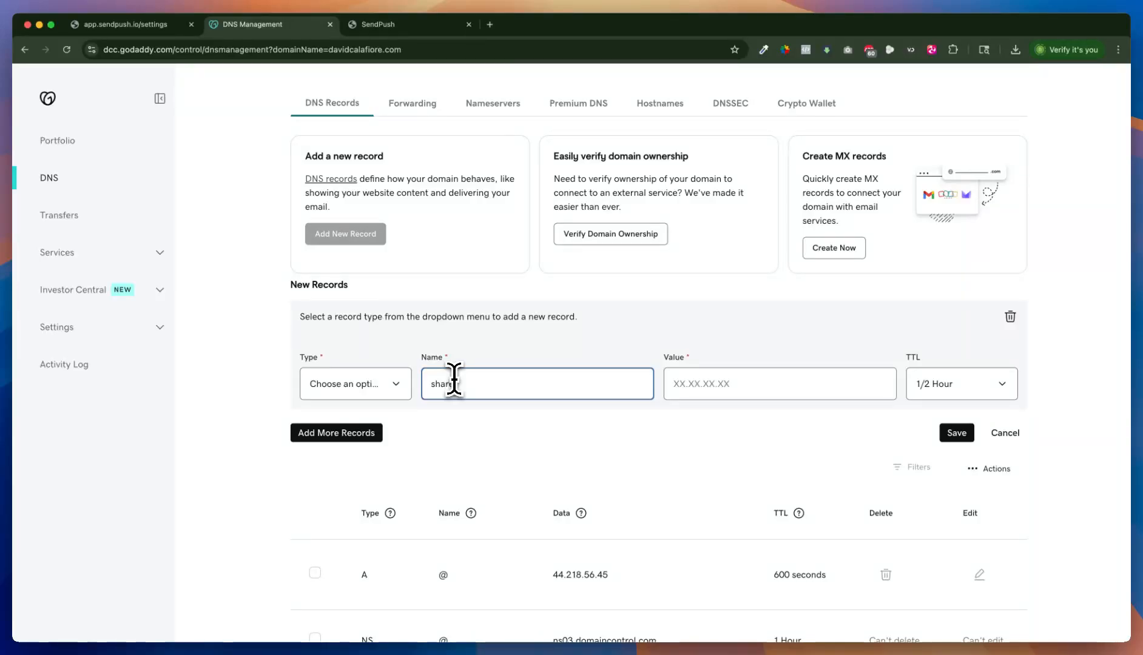
{"action": "left_click", "coordinate": [443, 432]}
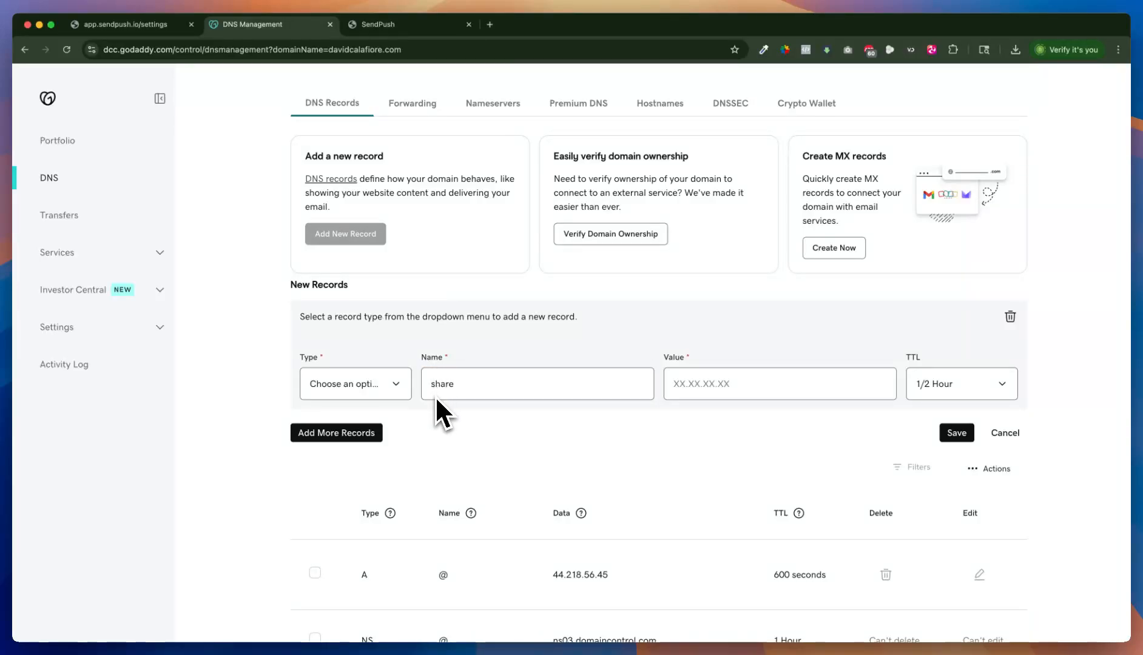
Copy the subdomain CNAME value 06f528f0c9fe8ca8.vercel-dns-016.com from the SendPush guide into the new GoDaddy record's value.
{"action": "left_click", "coordinate": [144, 30]}
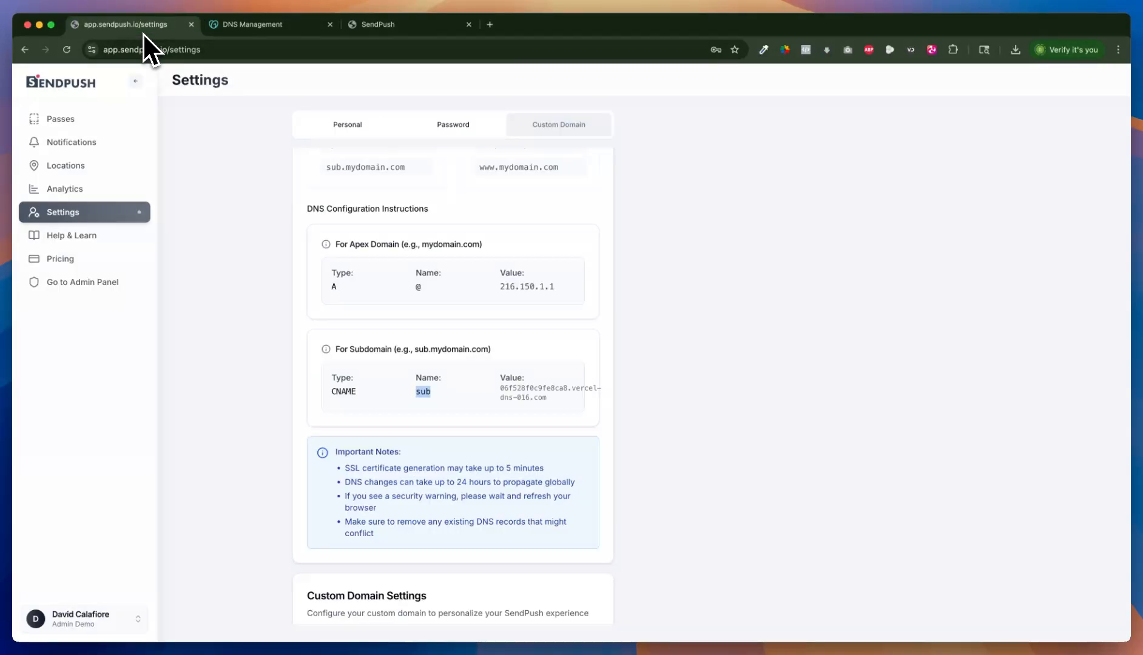
{"action": "left_click", "coordinate": [501, 391]}
{"action": "triple_click", "coordinate": [501, 390]}
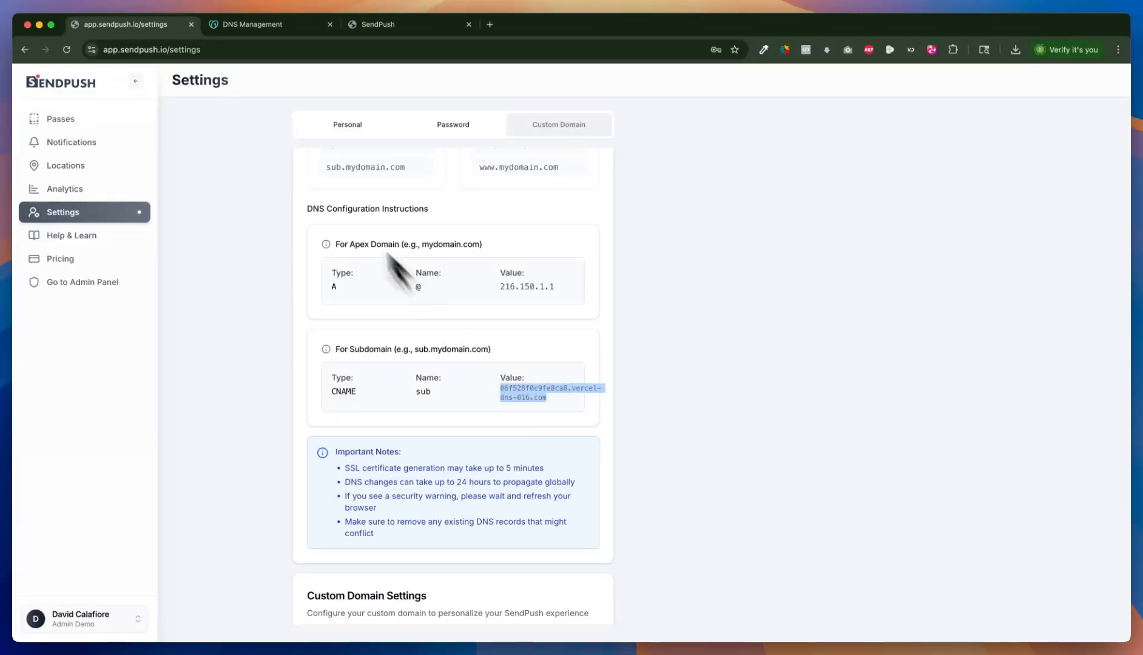
{"action": "left_click", "coordinate": [243, 29]}
{"action": "left_click", "coordinate": [704, 386]}
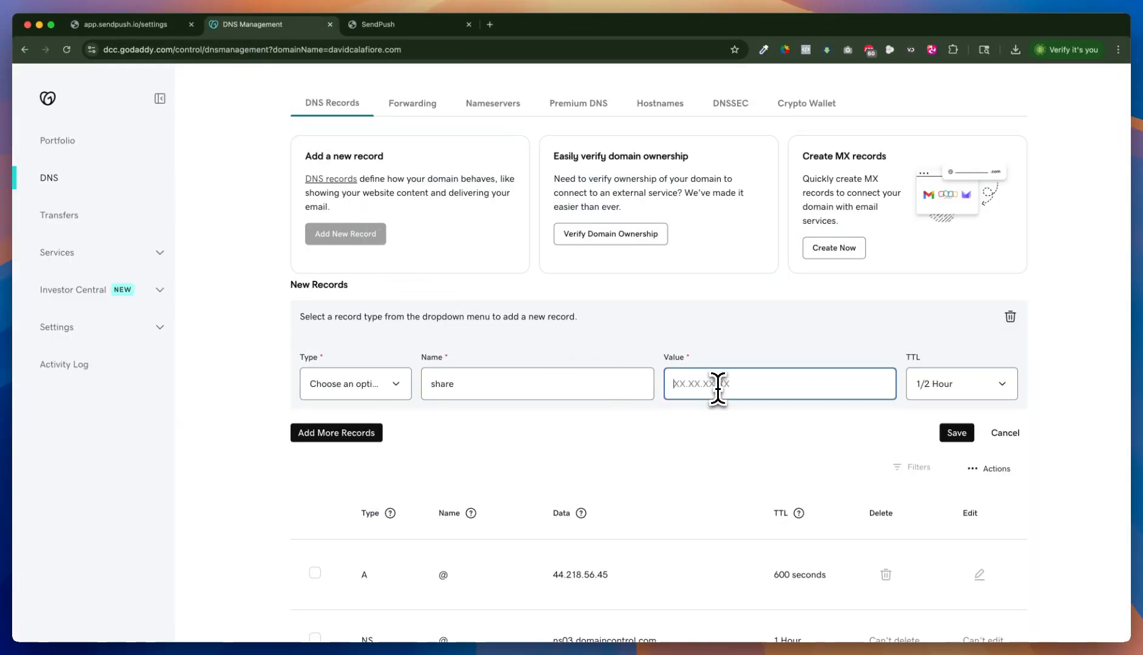
{"action": "type", "text": "06f528f0d0fe8ca8.vercel-dns-016.com"}
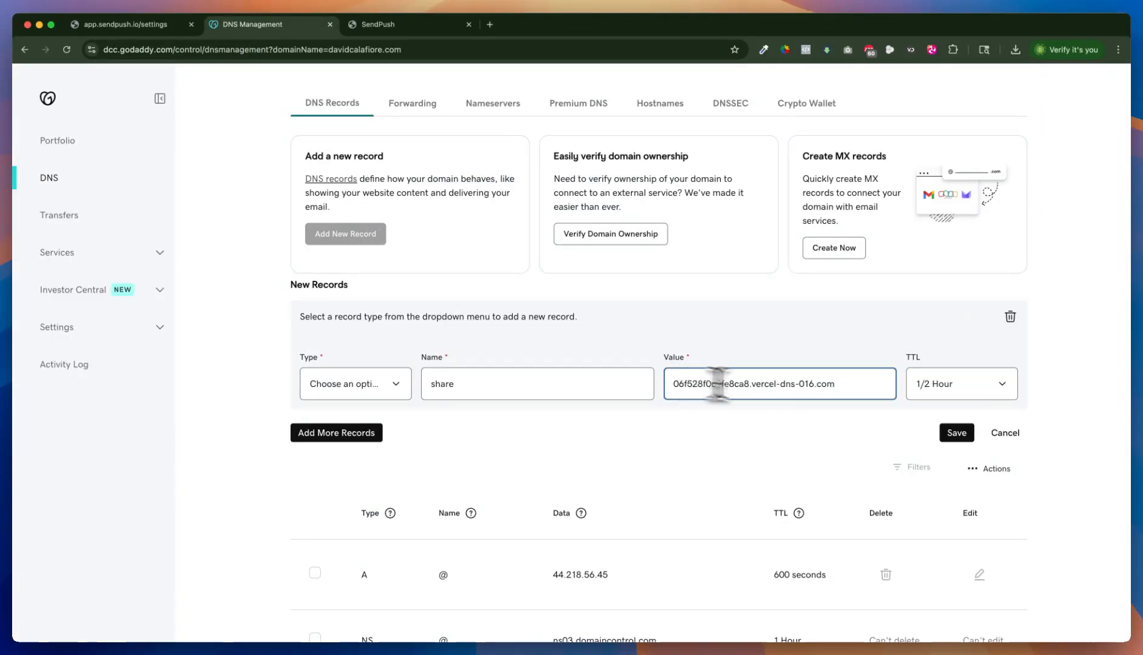
Set the new record's TTL to a custom value of 600 seconds.
{"action": "left_click", "coordinate": [966, 396]}
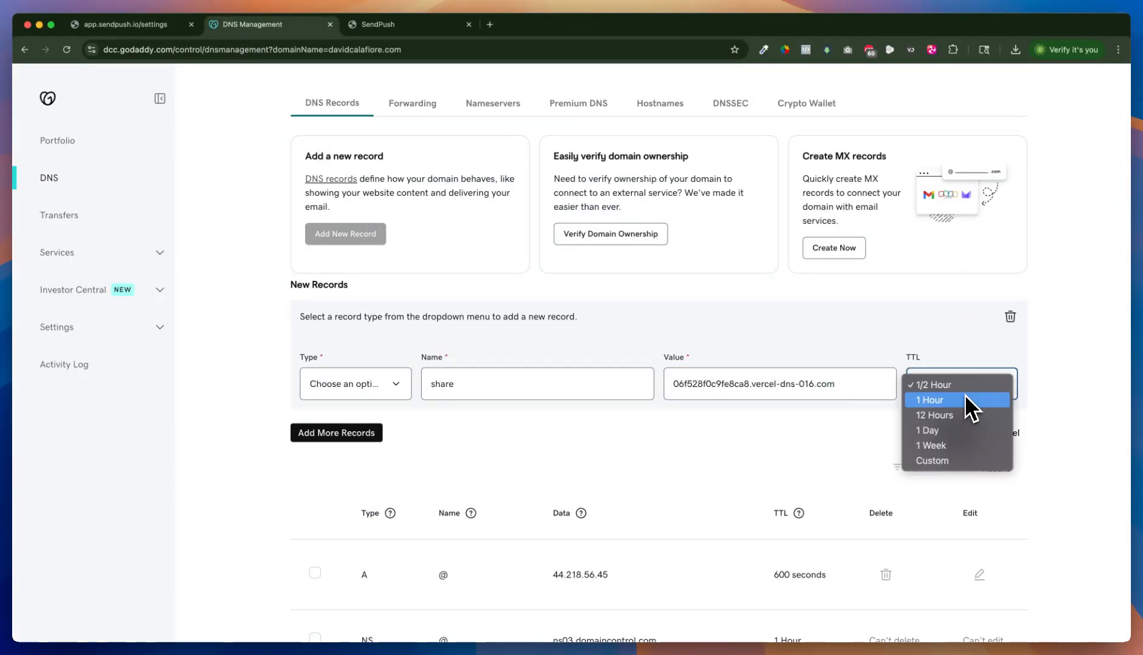
{"action": "left_click", "coordinate": [923, 351]}
{"action": "left_click", "coordinate": [952, 393]}
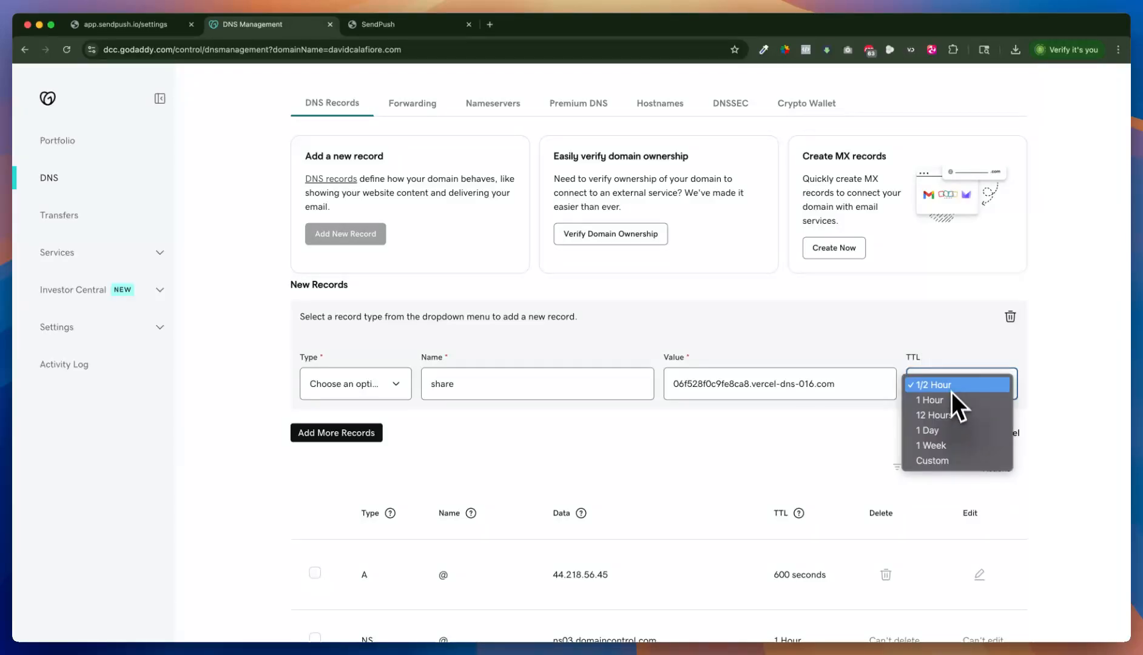
{"action": "left_click", "coordinate": [949, 462]}
{"action": "left_click", "coordinate": [934, 438]}
{"action": "type", "text": "600"}
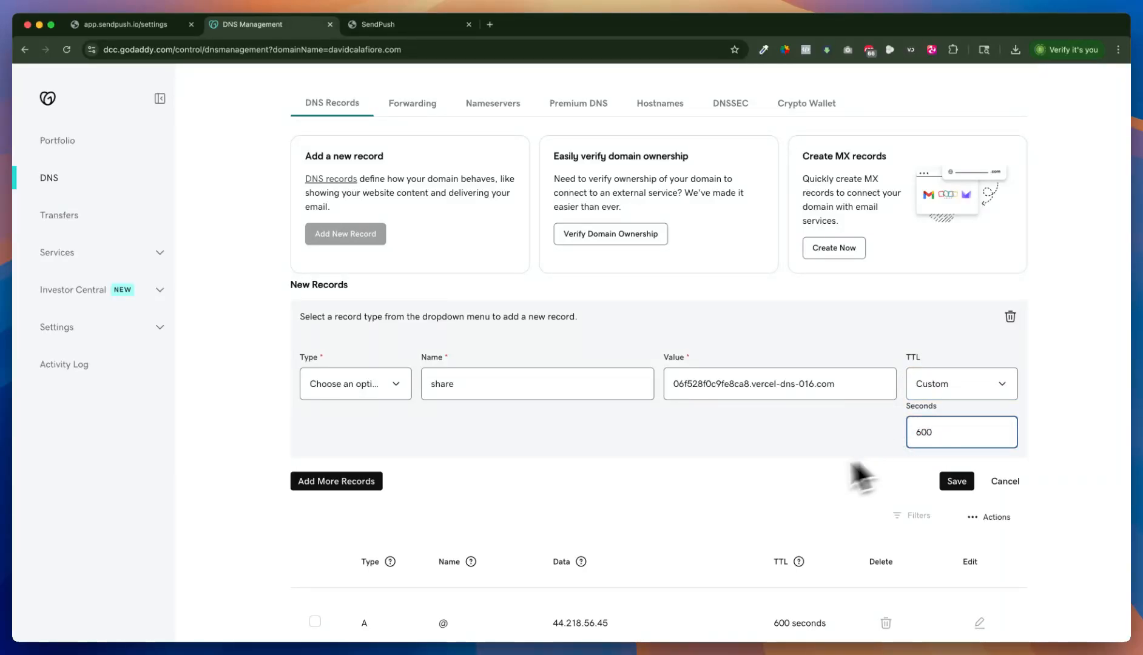
{"action": "left_click", "coordinate": [784, 478]}
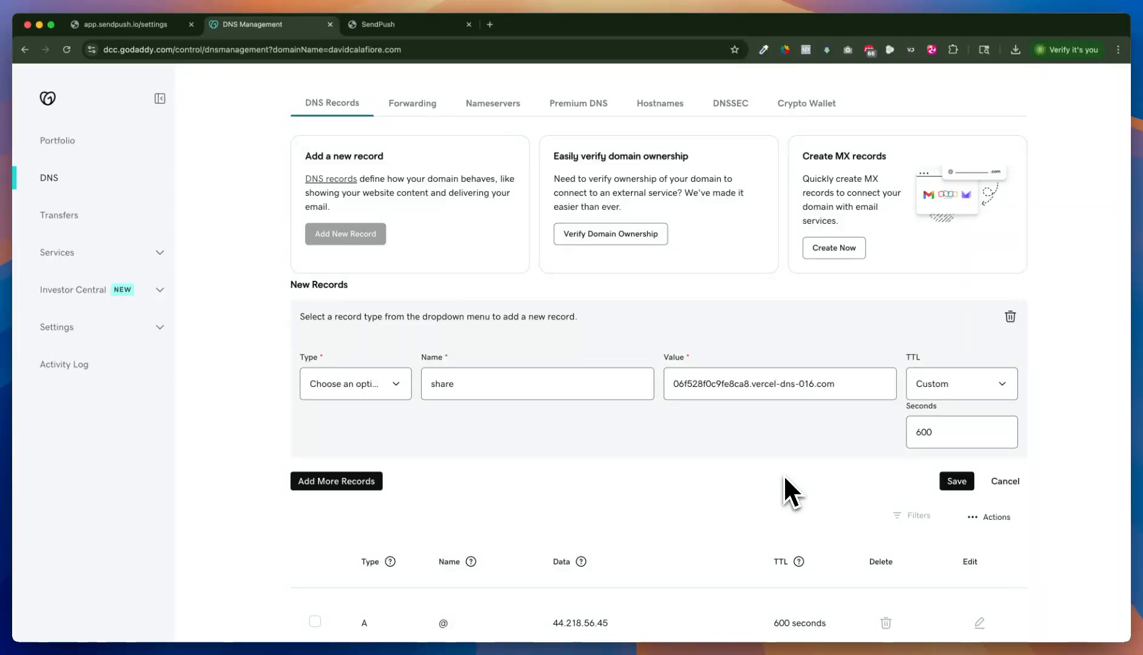
Set the new record's type to CNAME and enter its value again as 06f528f0c9fe8ca8.vercel-dns-016.com.
{"action": "left_click", "coordinate": [325, 397]}
{"action": "left_click", "coordinate": [323, 429]}
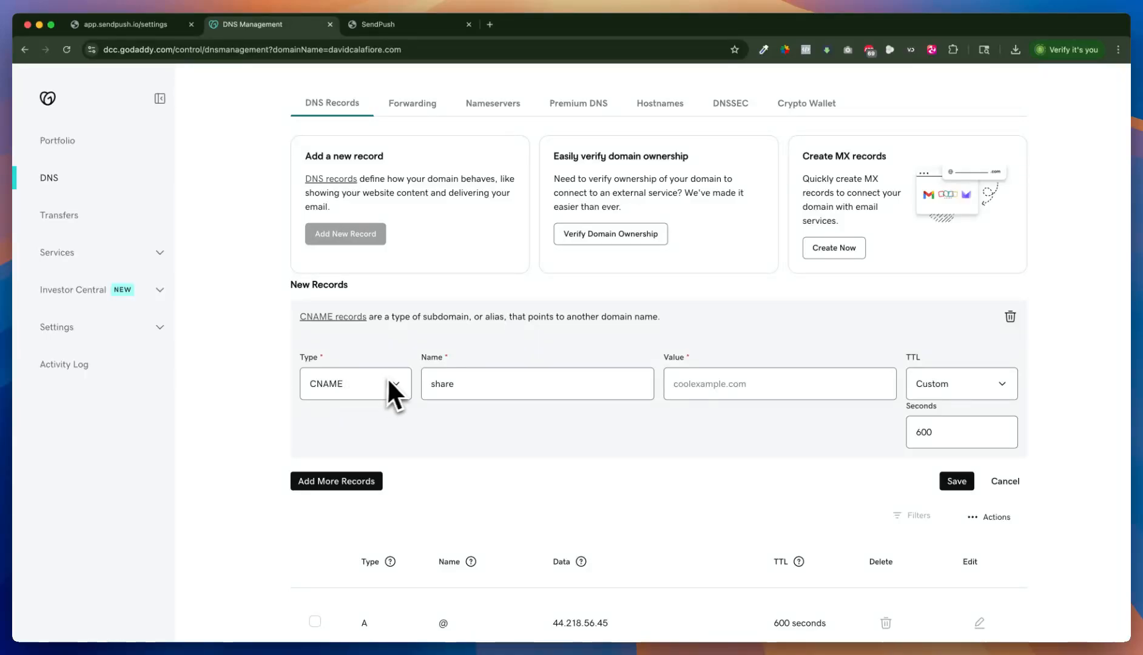
{"action": "left_click", "coordinate": [467, 386]}
{"action": "left_click_drag", "start_coordinate": [468, 386], "coordinate": [416, 391]}
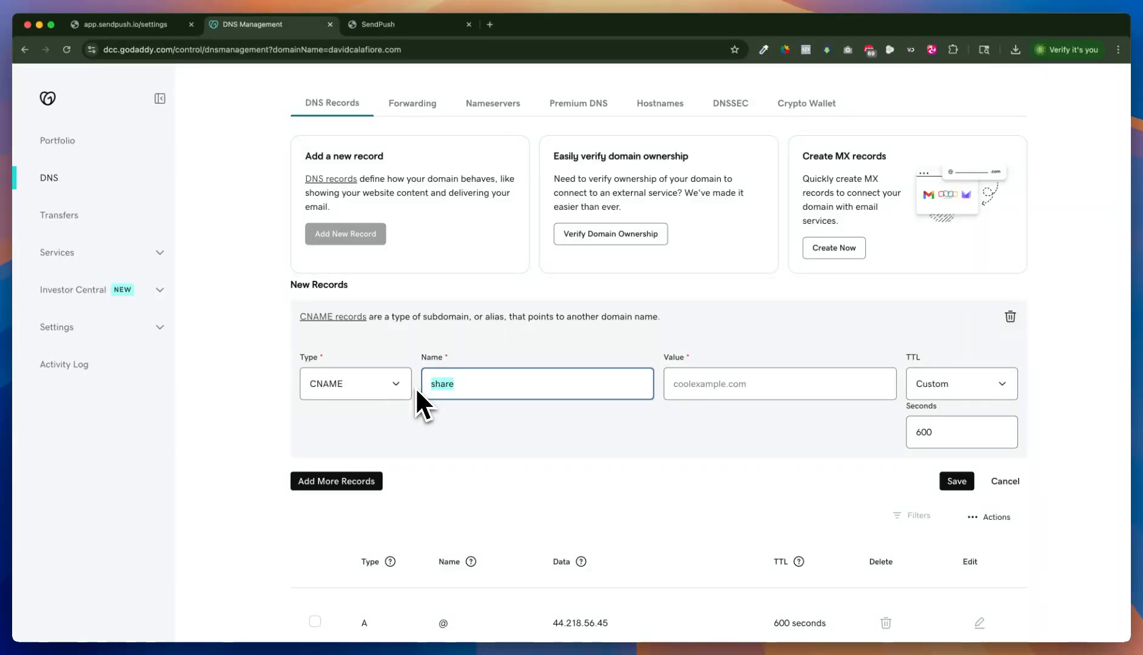
{"action": "left_click", "coordinate": [743, 387]}
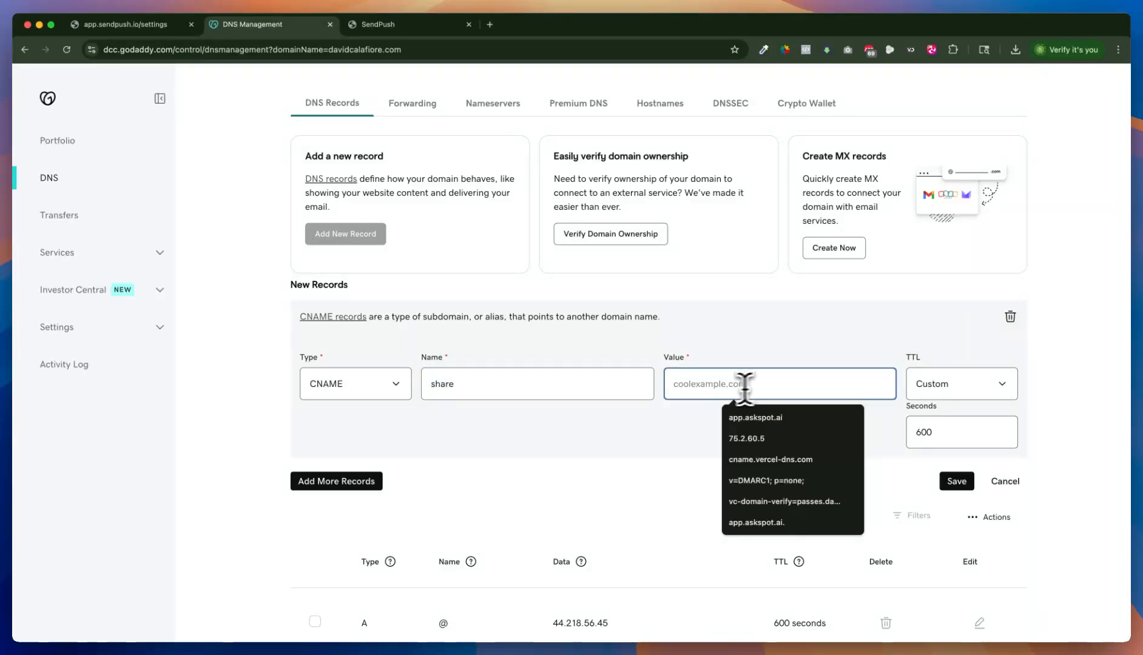
{"action": "type", "text": "06f528ff19fe8ca8.vercel-dns-016.com"}
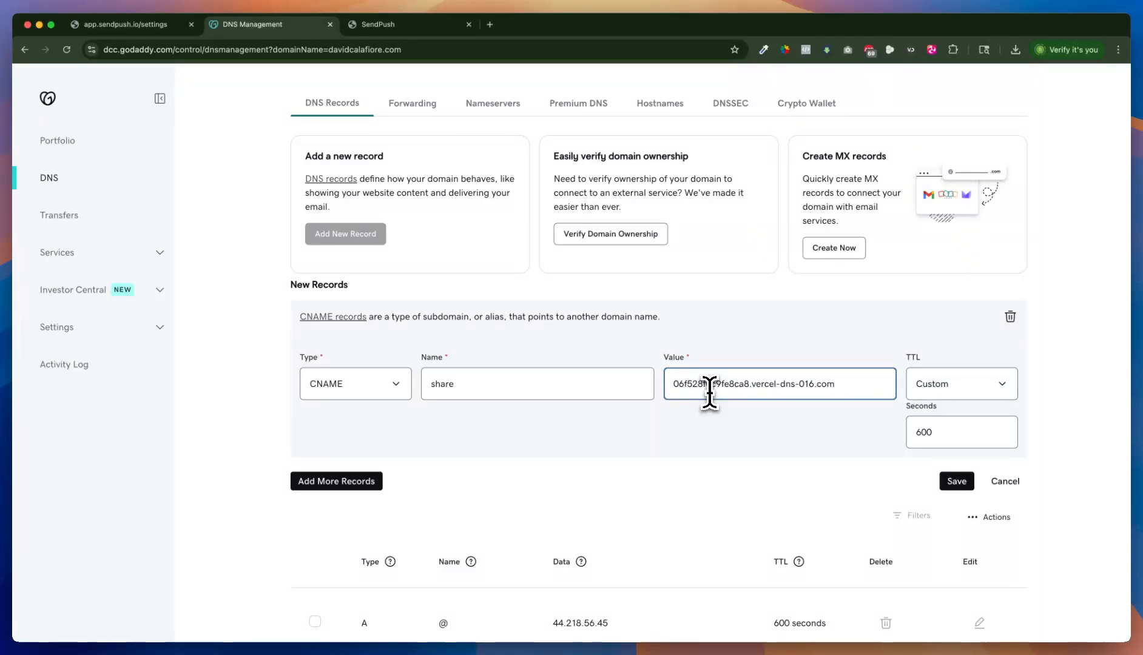
Save the new "share" CNAME record in the domain's DNS records.
{"action": "scroll", "coordinate": [709, 393], "scroll_direction": "down", "scroll_amount": 1}
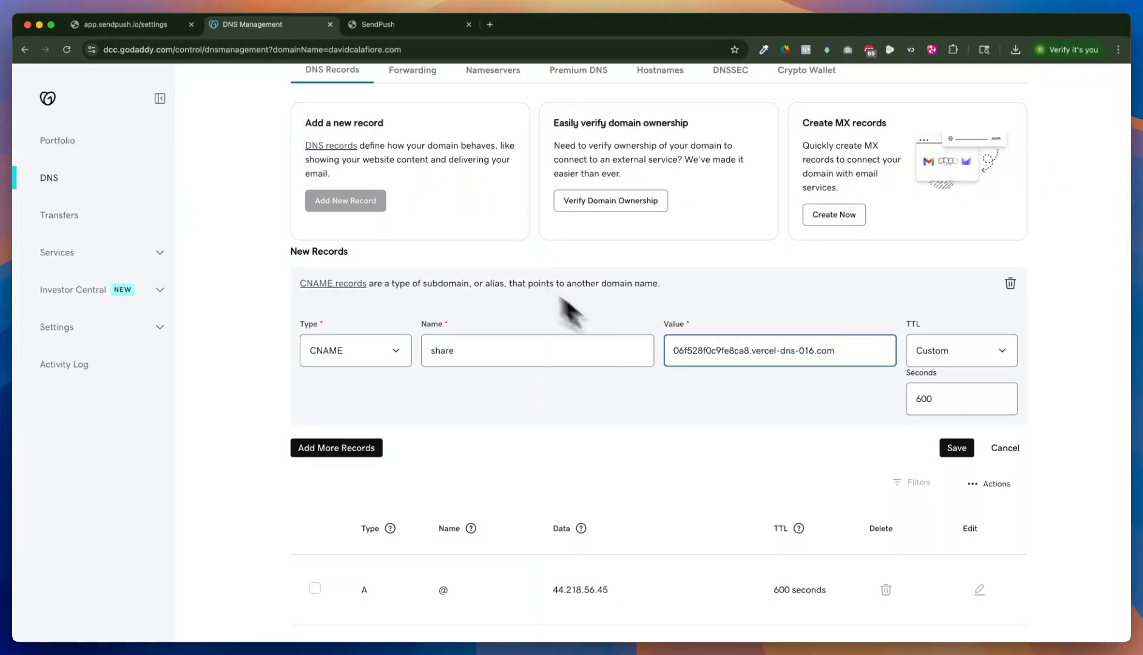
{"action": "left_click", "coordinate": [953, 449]}
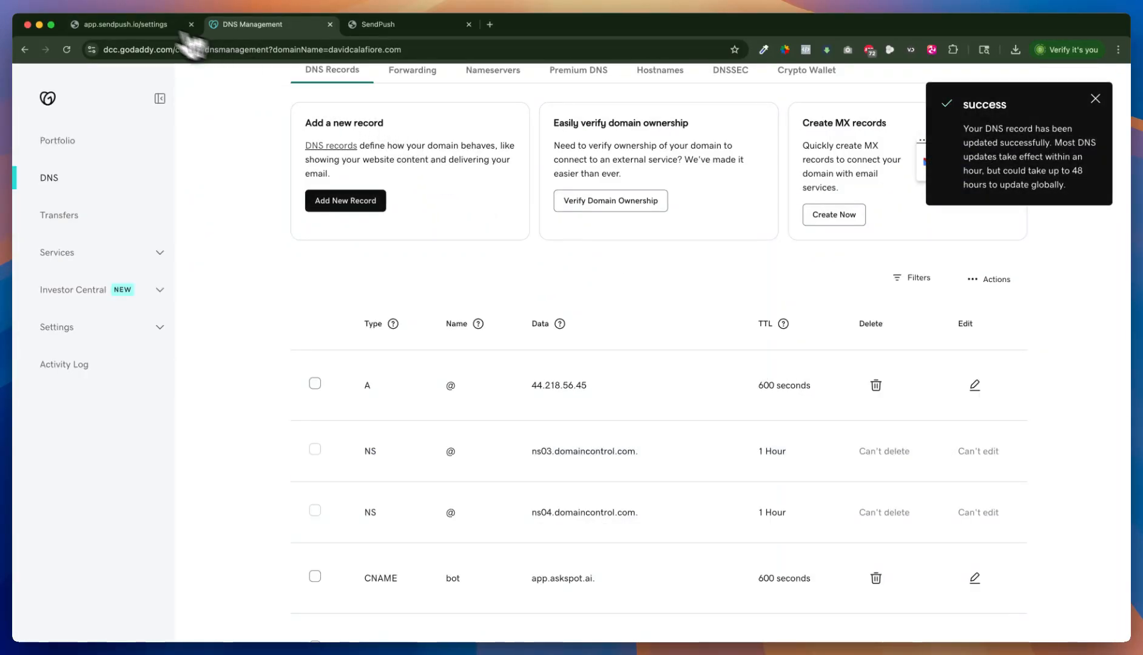
Switch to SendPush's custom domain settings and save the full "share" subdomain address as the domain name.
{"action": "left_click", "coordinate": [128, 25]}
{"action": "scroll", "coordinate": [314, 302], "scroll_direction": "down", "scroll_amount": 3}
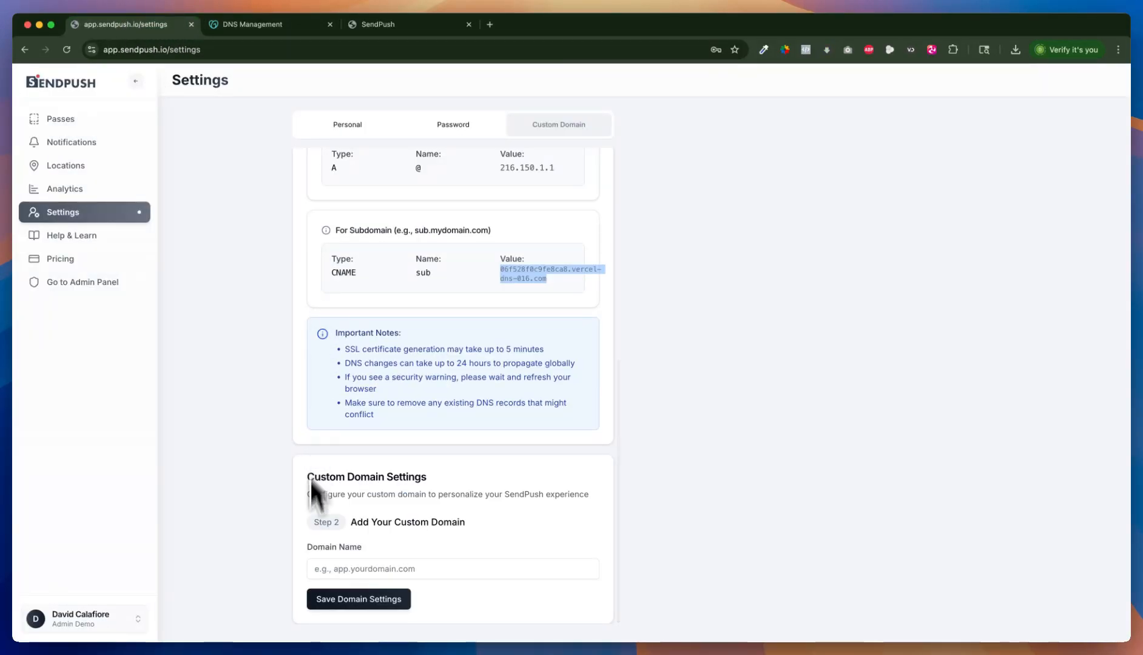
{"action": "left_click", "coordinate": [343, 569]}
{"action": "type", "text": "sh"}
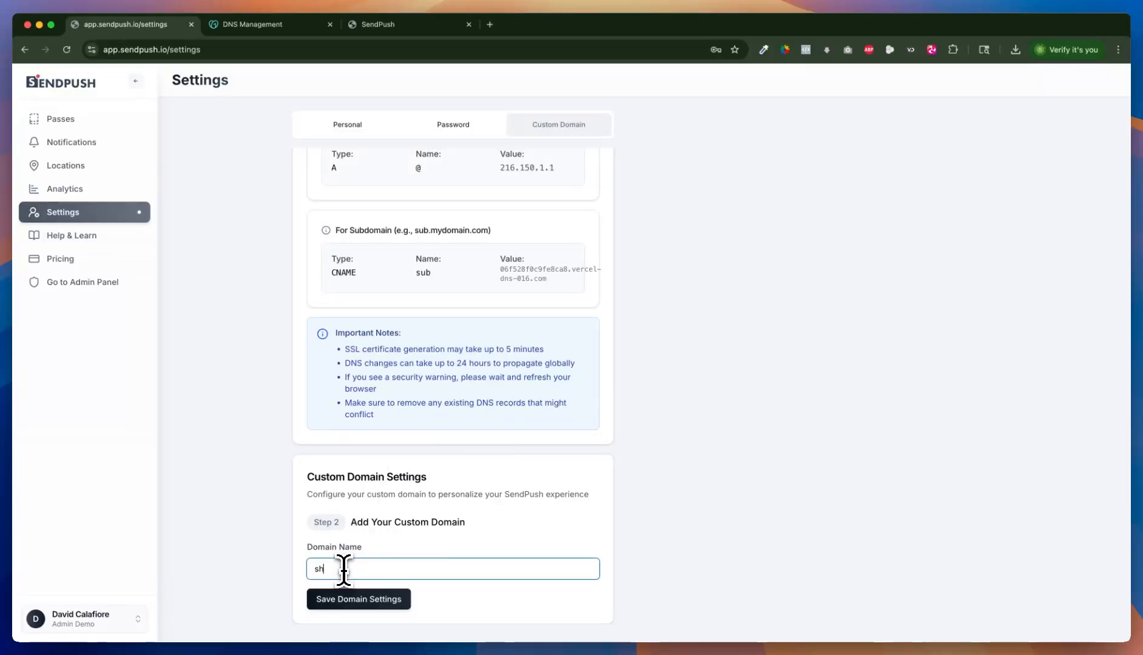
{"action": "type", "text": "are.david"}
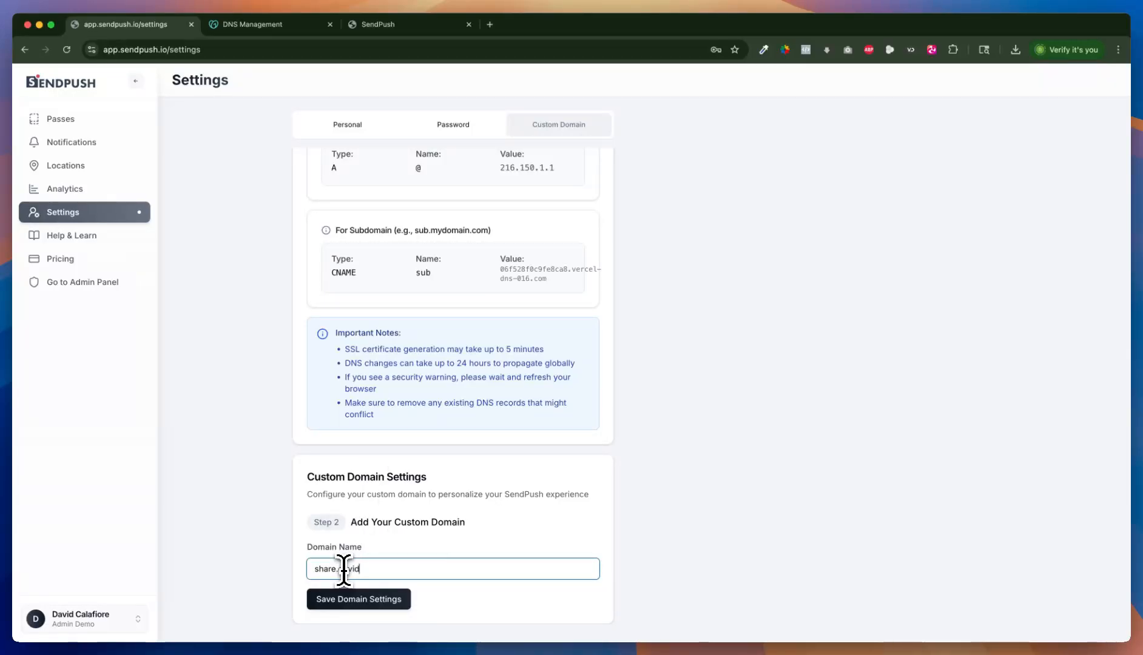
{"action": "type", "text": "calafiore.com"}
{"action": "left_click", "coordinate": [343, 603]}
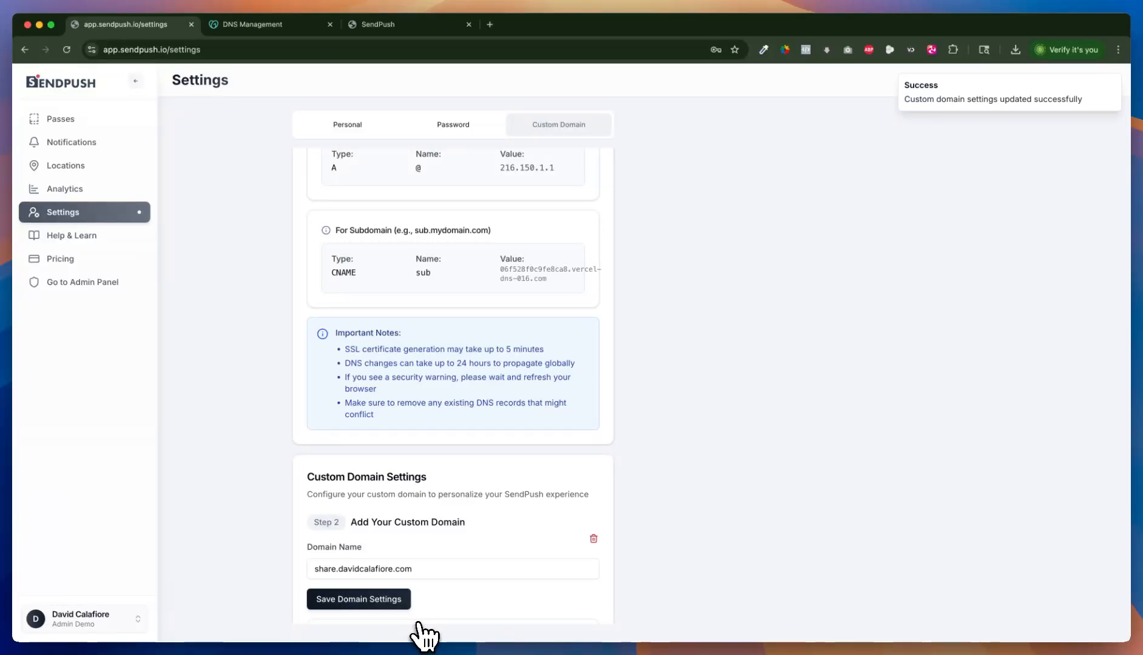
Return to GoDaddy's DNS Management page and start a new record of type TXT.
{"action": "scroll", "coordinate": [425, 635], "scroll_direction": "down", "scroll_amount": 5}
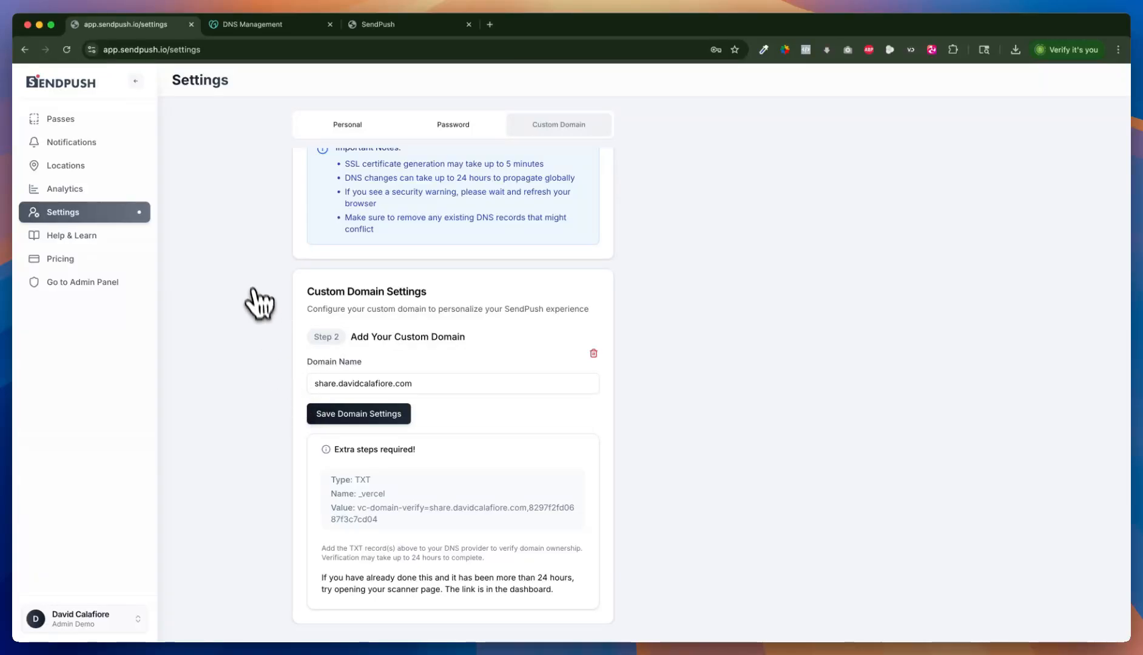
{"action": "left_click", "coordinate": [250, 24]}
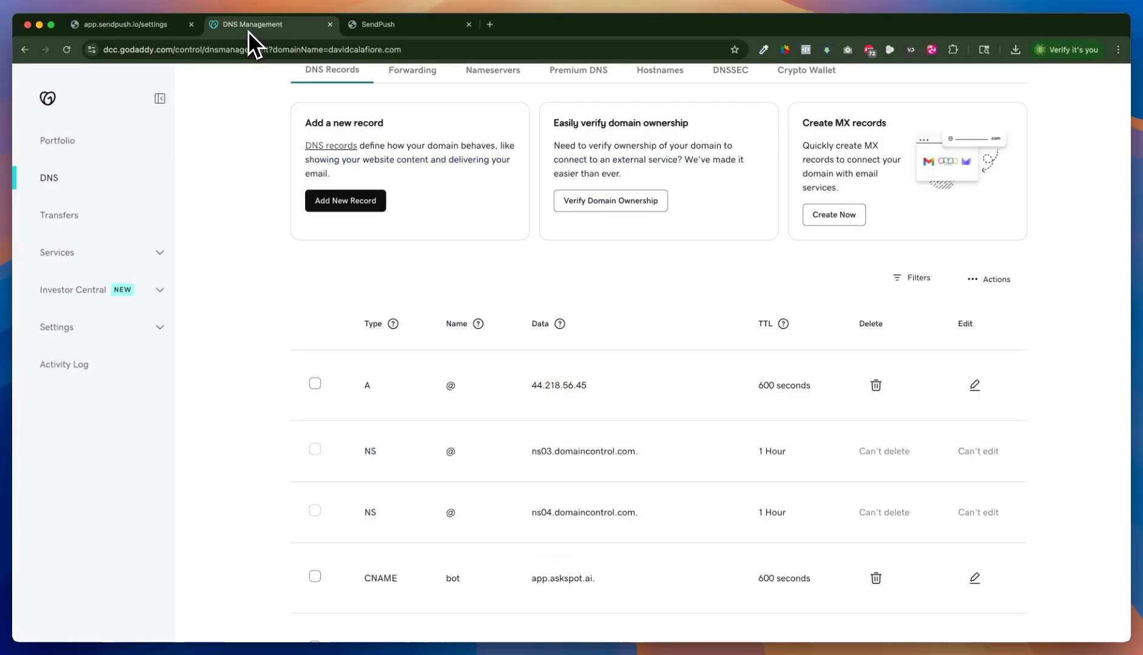
{"action": "left_click", "coordinate": [330, 206]}
{"action": "left_click", "coordinate": [393, 357]}
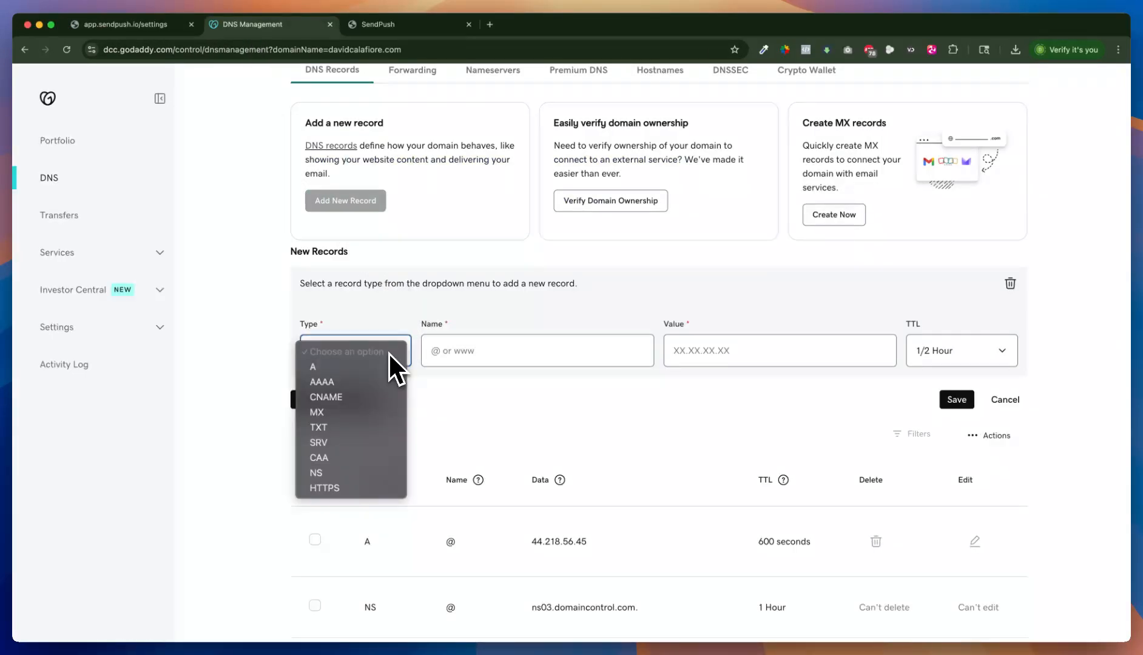
{"action": "left_click", "coordinate": [331, 428]}
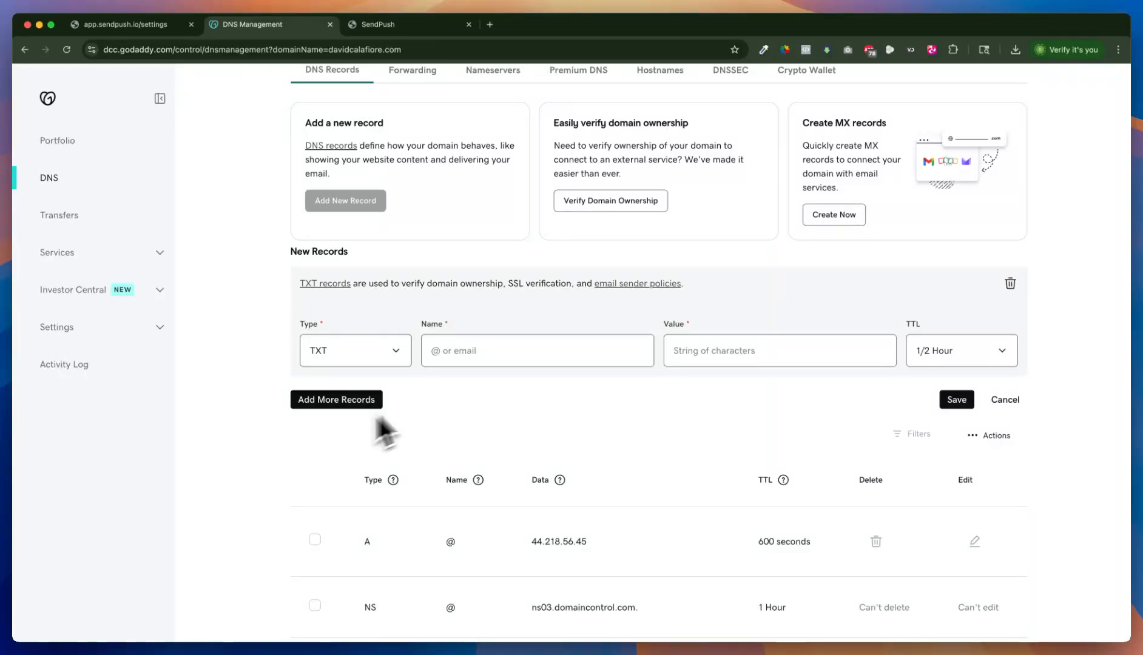
Look up the required TXT record name in SendPush and enter _vercel as the new GoDaddy record's name.
{"action": "left_click", "coordinate": [462, 352]}
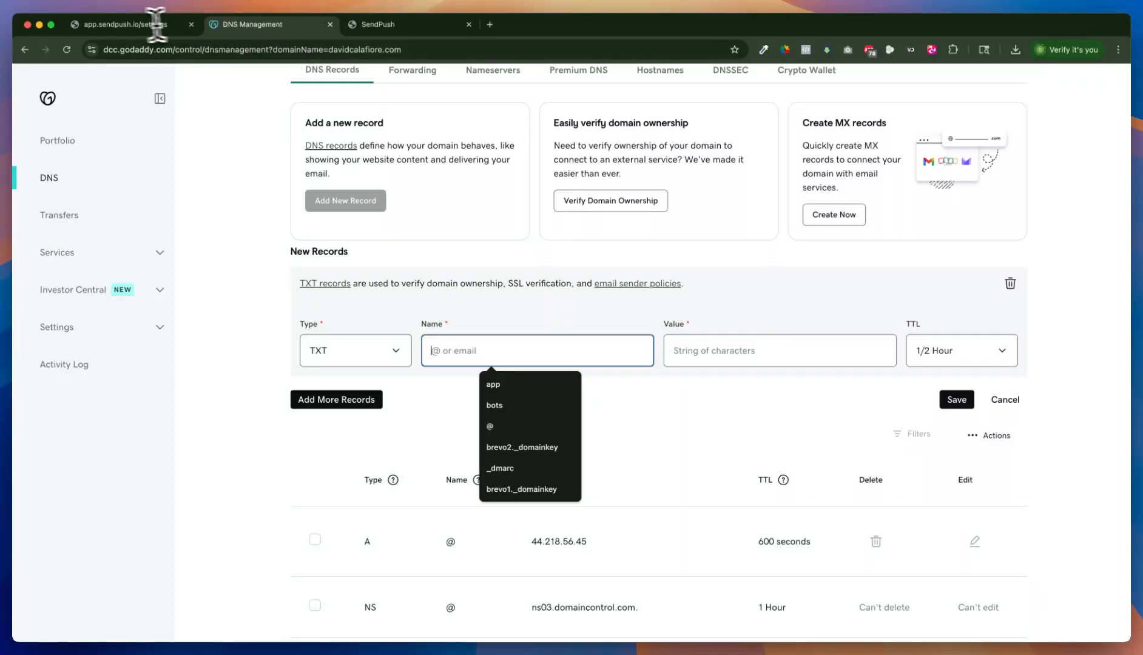
{"action": "left_click", "coordinate": [132, 25]}
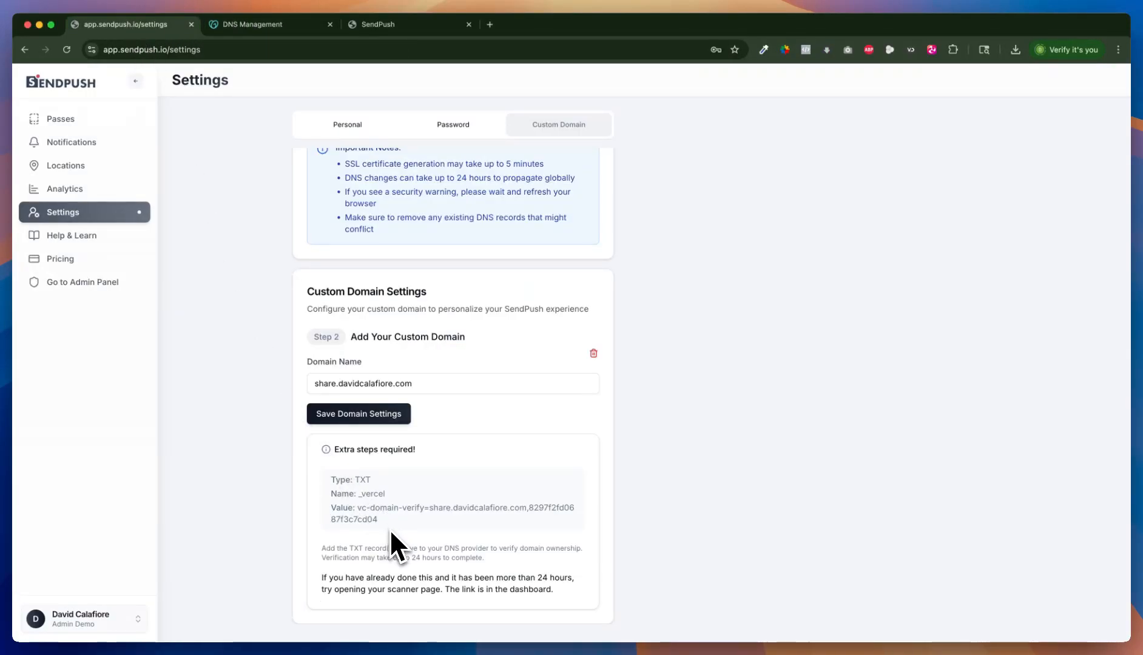
{"action": "left_click_drag", "start_coordinate": [386, 494], "coordinate": [360, 495]}
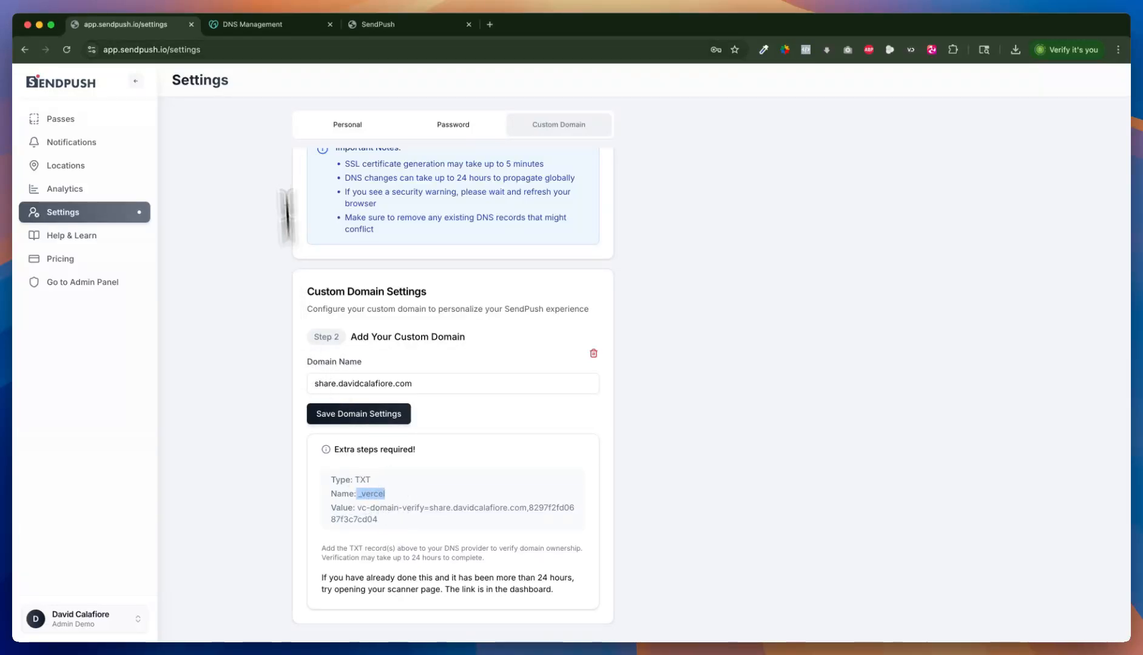
{"action": "left_click", "coordinate": [282, 27]}
{"action": "left_click", "coordinate": [456, 357]}
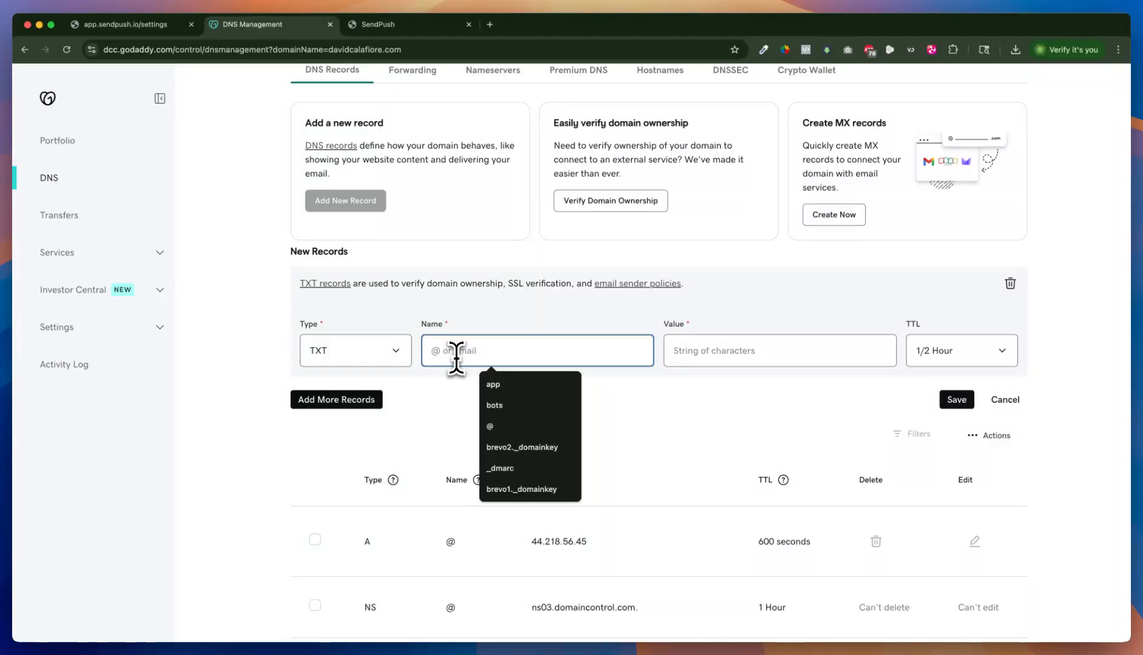
{"action": "type", "text": "_vercel"}
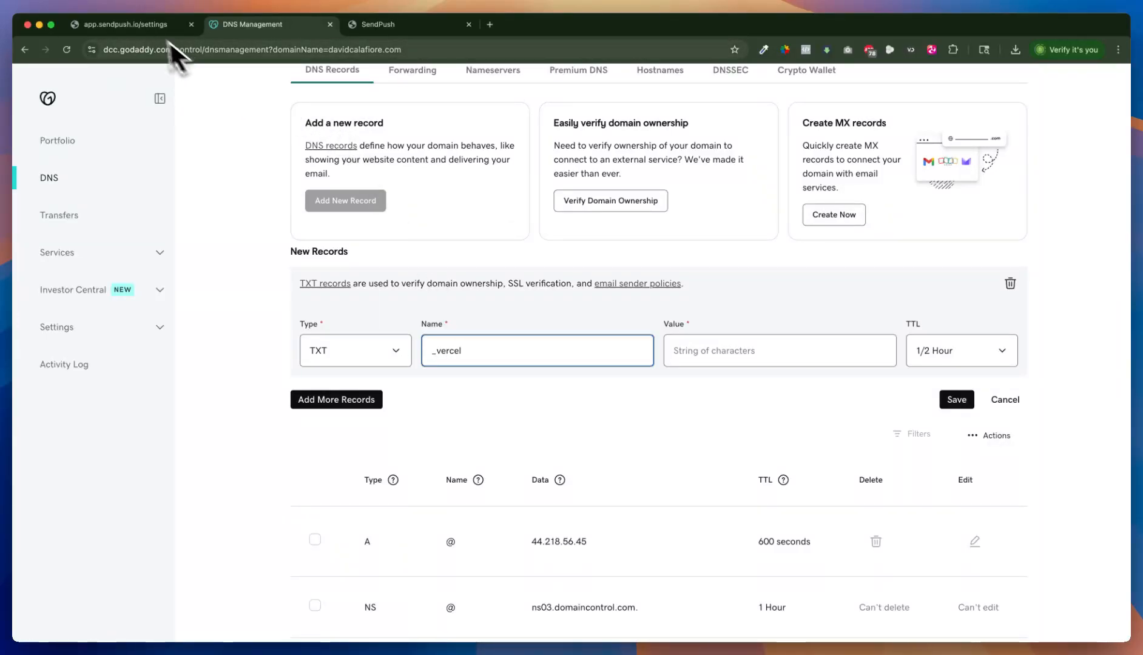
Copy the domain verification value from SendPush's extra steps into the value of GoDaddy's new TXT record.
{"action": "left_click", "coordinate": [146, 25]}
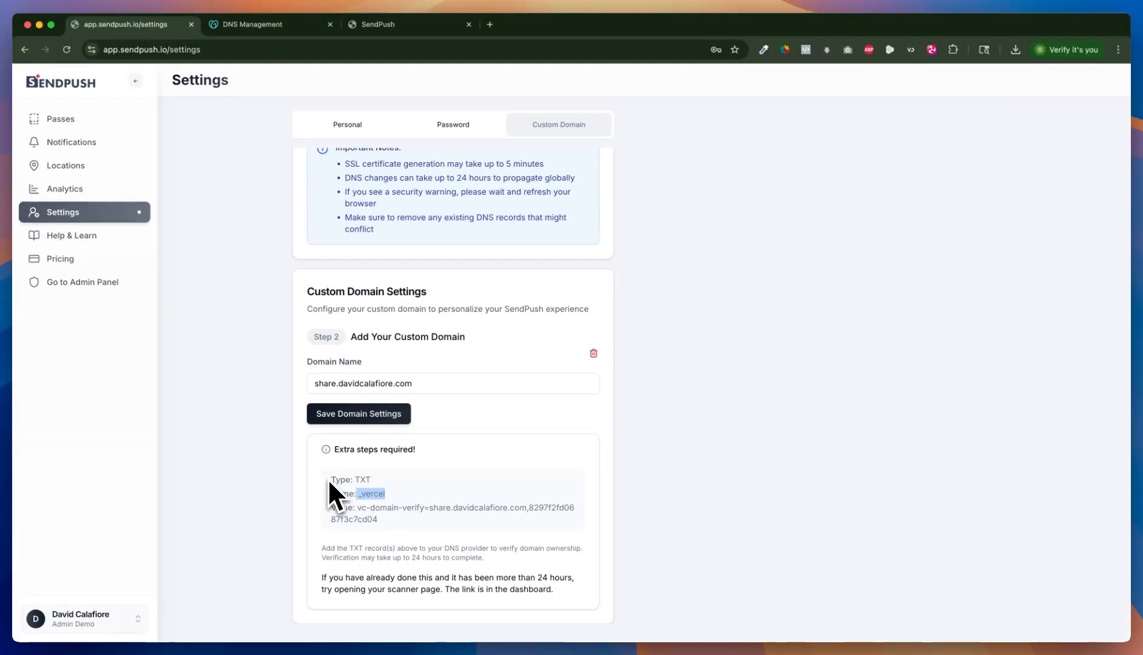
{"action": "left_click_drag", "start_coordinate": [359, 509], "coordinate": [377, 522]}
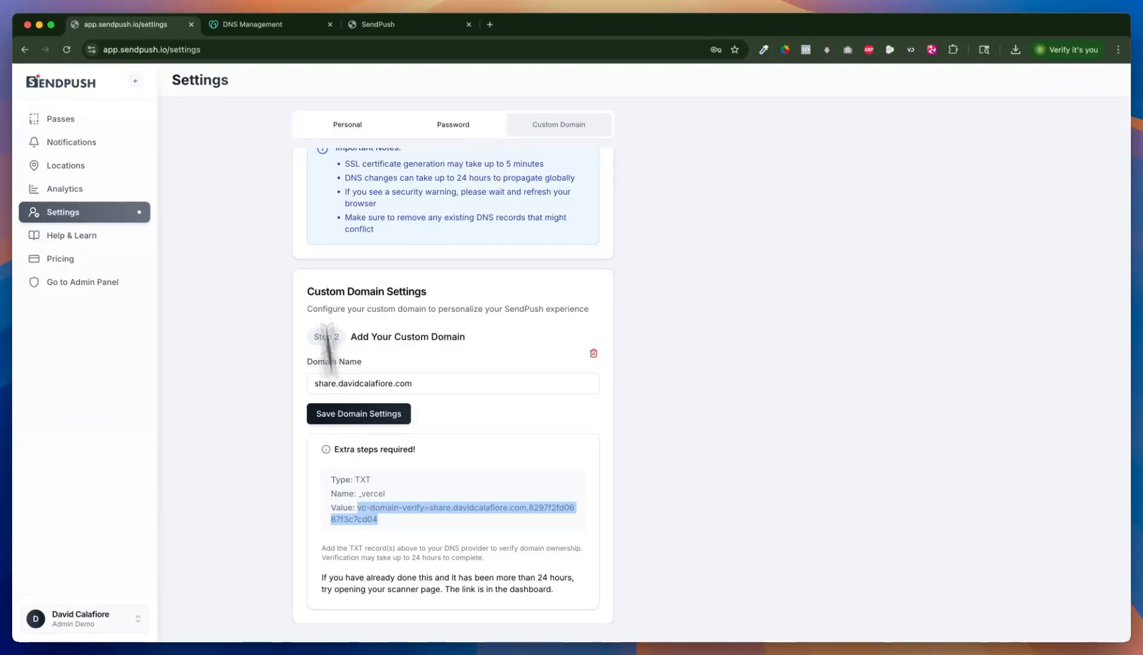
{"action": "left_click", "coordinate": [261, 26]}
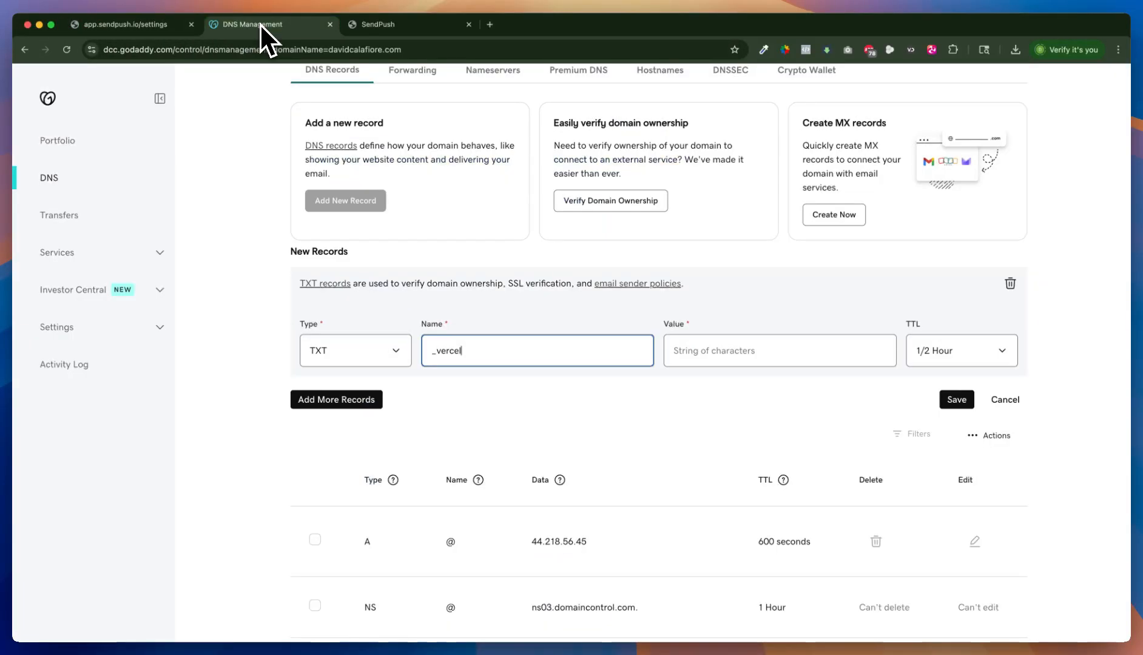
{"action": "left_click", "coordinate": [680, 353]}
{"action": "key", "text": "ctrl+v"}
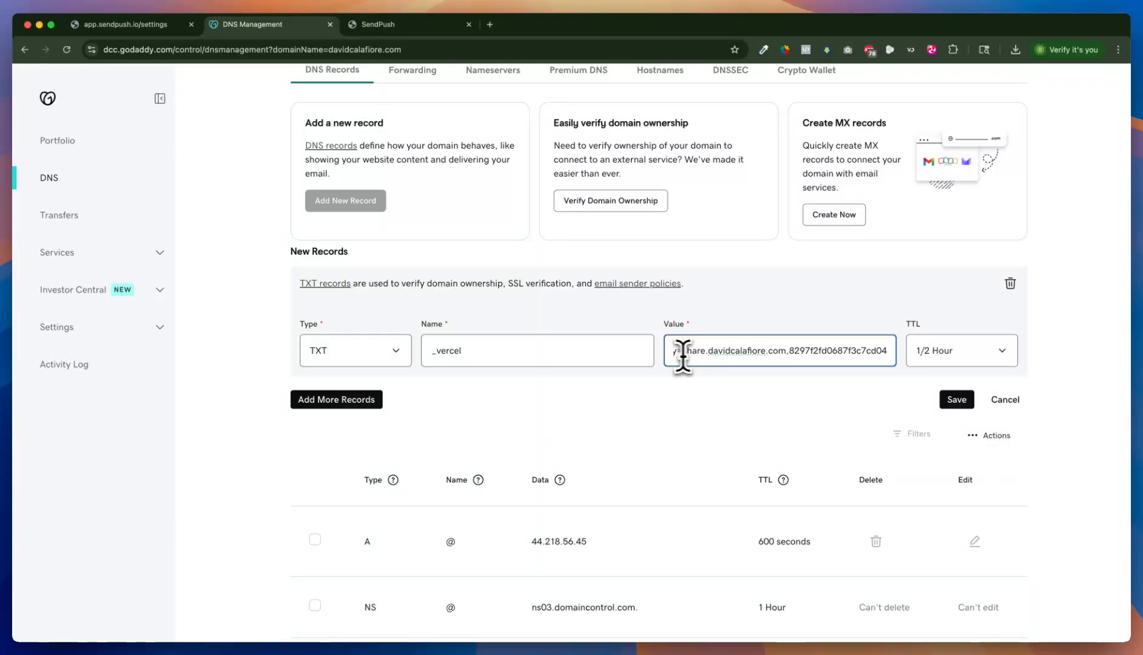
Set the TXT record's TTL to a custom value of 600 seconds.
{"action": "left_click", "coordinate": [965, 364]}
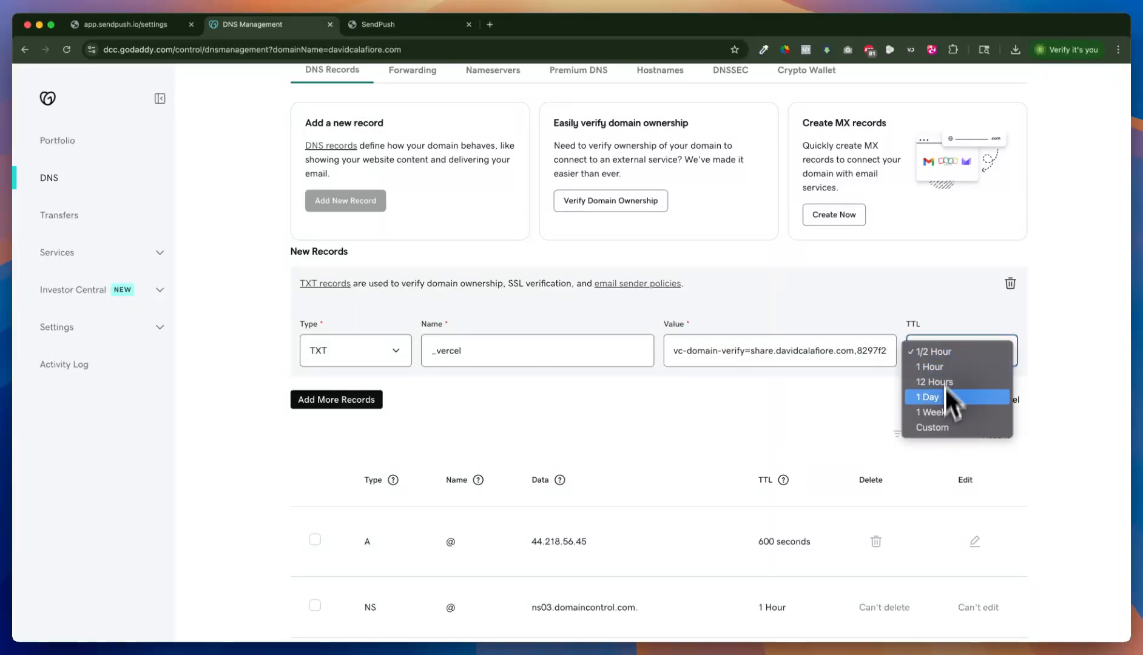
{"action": "left_click", "coordinate": [943, 428]}
{"action": "left_click", "coordinate": [942, 398]}
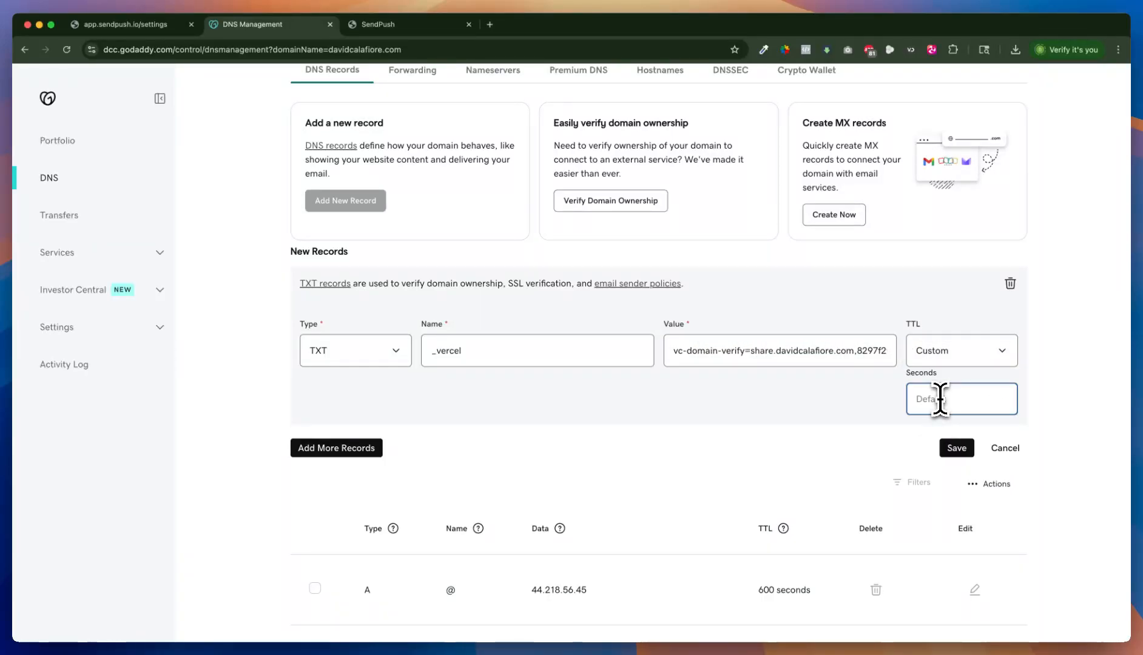
{"action": "type", "text": "6000"}
{"action": "left_click", "coordinate": [800, 420]}
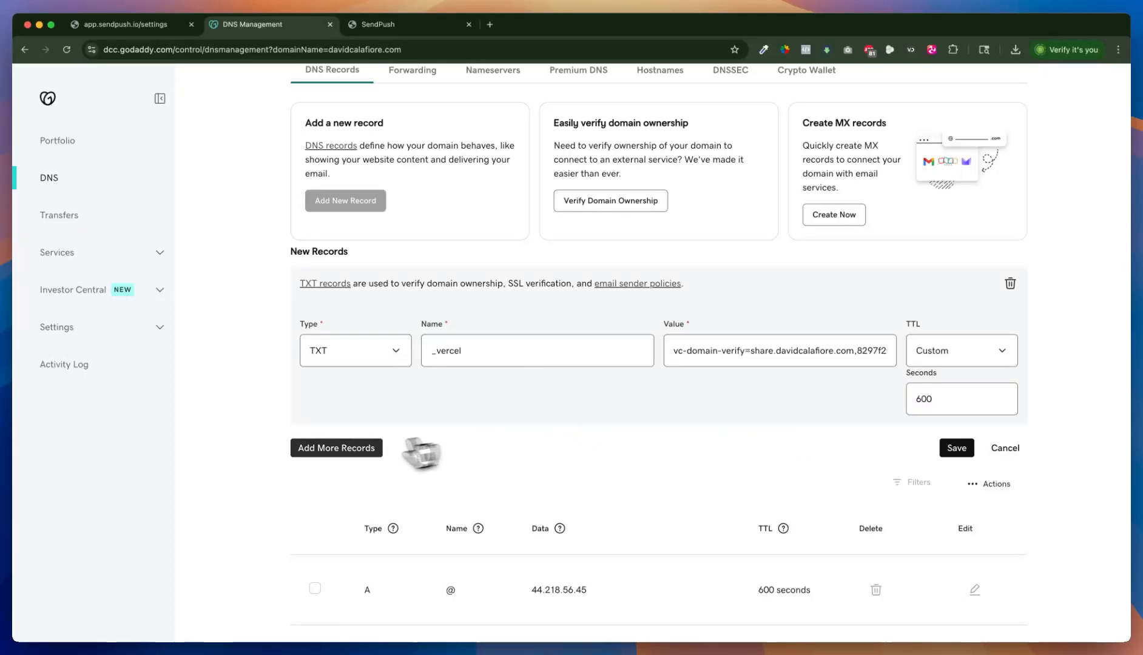
Remove the additional blank record and save the _vercel TXT record.
{"action": "left_click", "coordinate": [335, 455]}
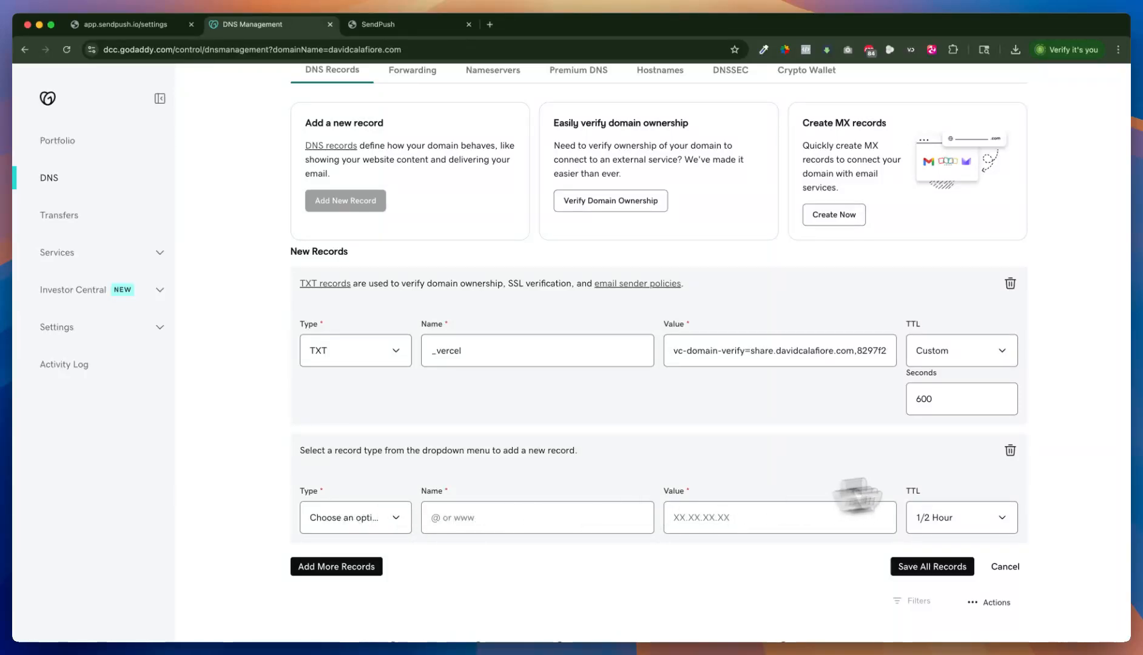
{"action": "left_click", "coordinate": [1010, 451]}
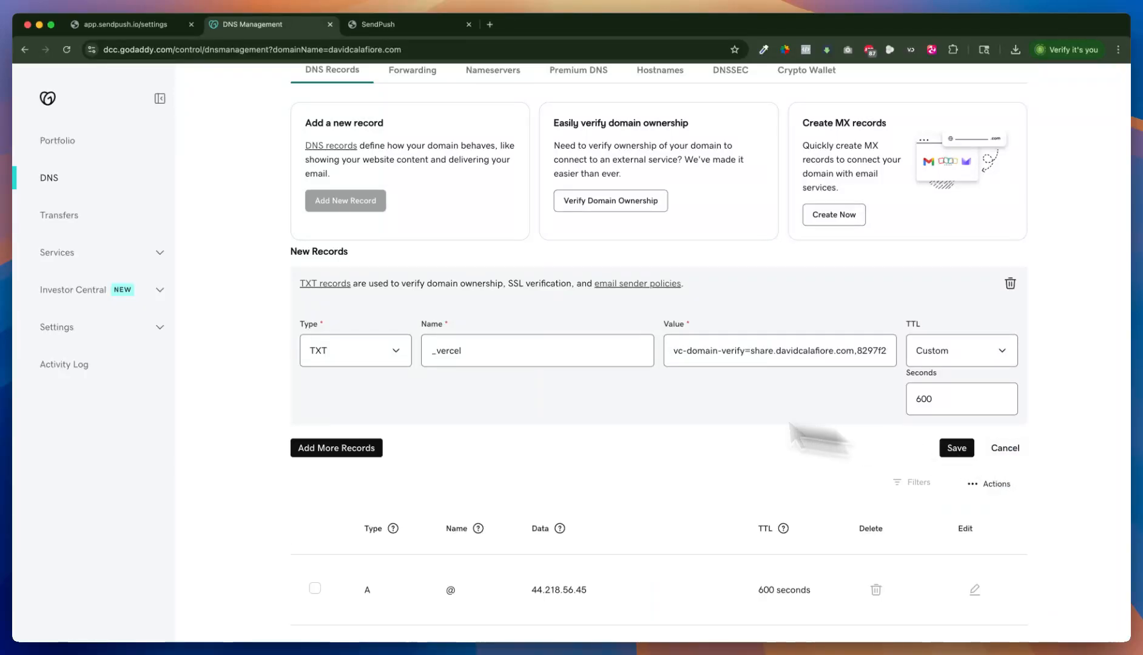
{"action": "left_click", "coordinate": [958, 448]}
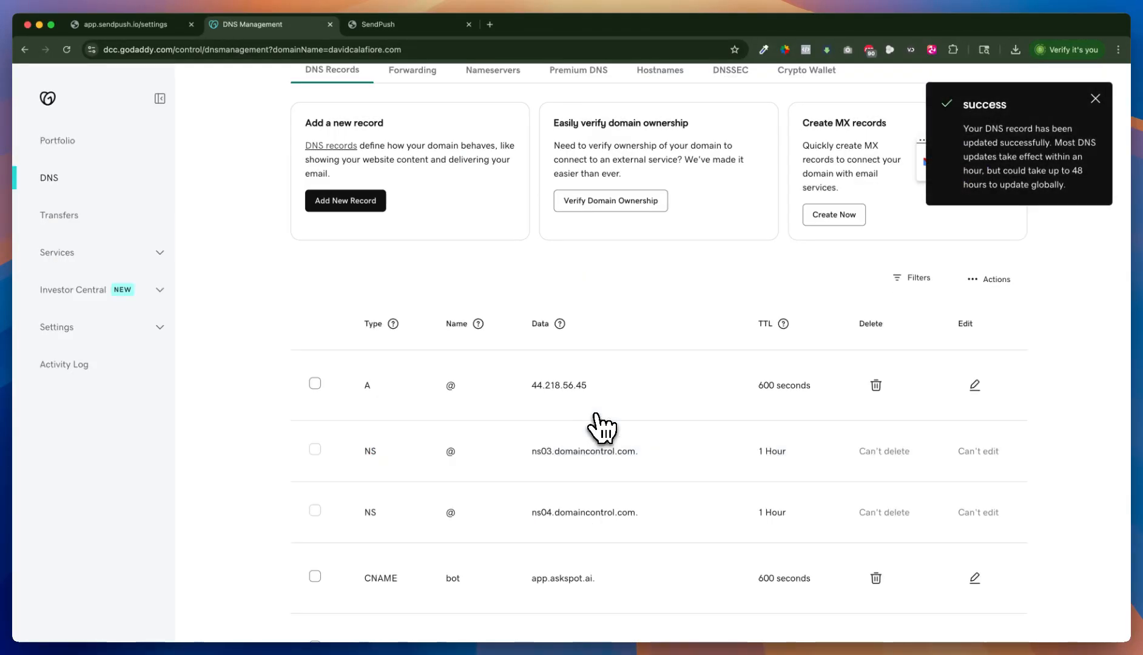
Switch back to SendPush's settings and try to save the custom domain settings again.
{"action": "left_click", "coordinate": [103, 24]}
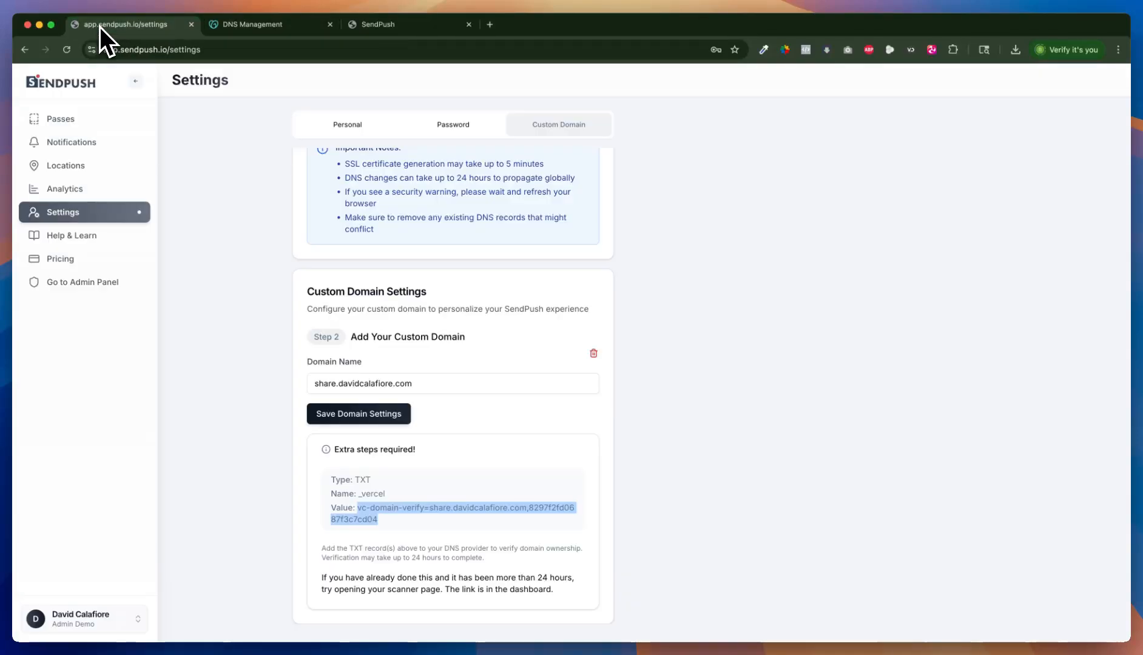
{"action": "scroll", "coordinate": [341, 335], "scroll_direction": "up", "scroll_amount": 4}
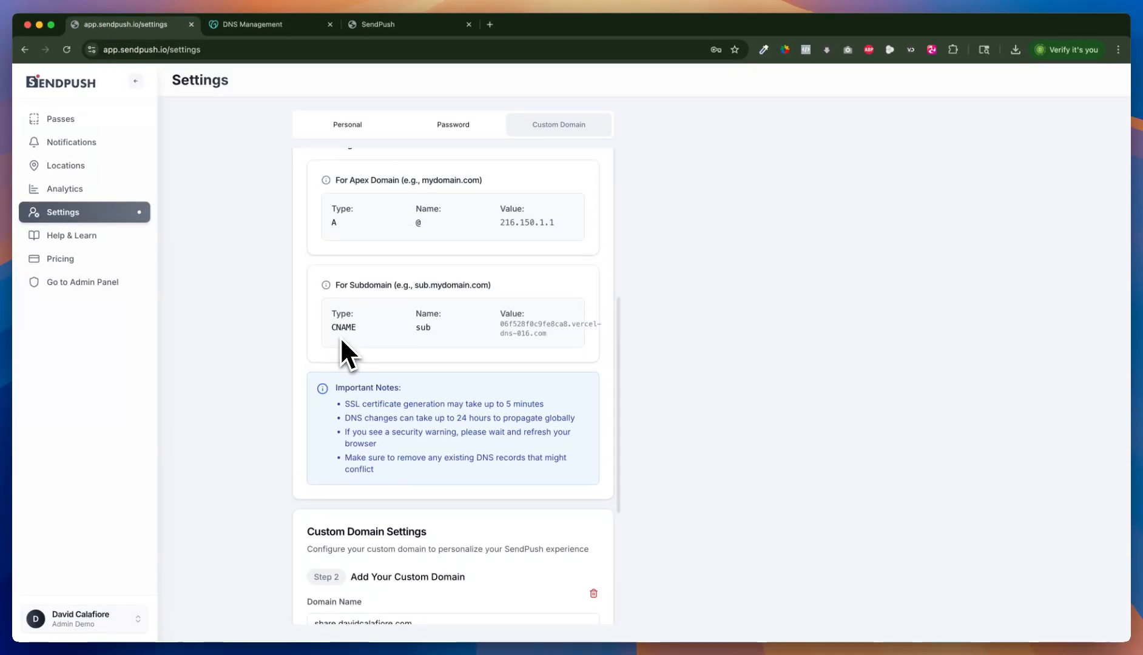
{"action": "scroll", "coordinate": [339, 336], "scroll_direction": "down", "scroll_amount": 4}
{"action": "left_click", "coordinate": [368, 583]}
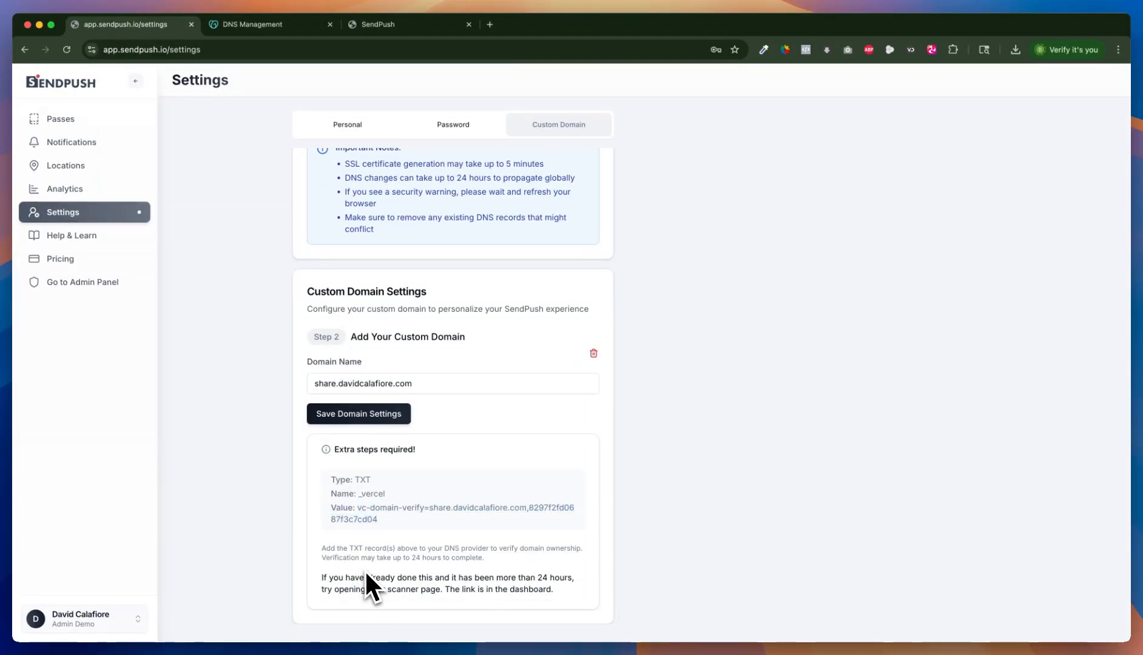
{"action": "left_click", "coordinate": [343, 417]}
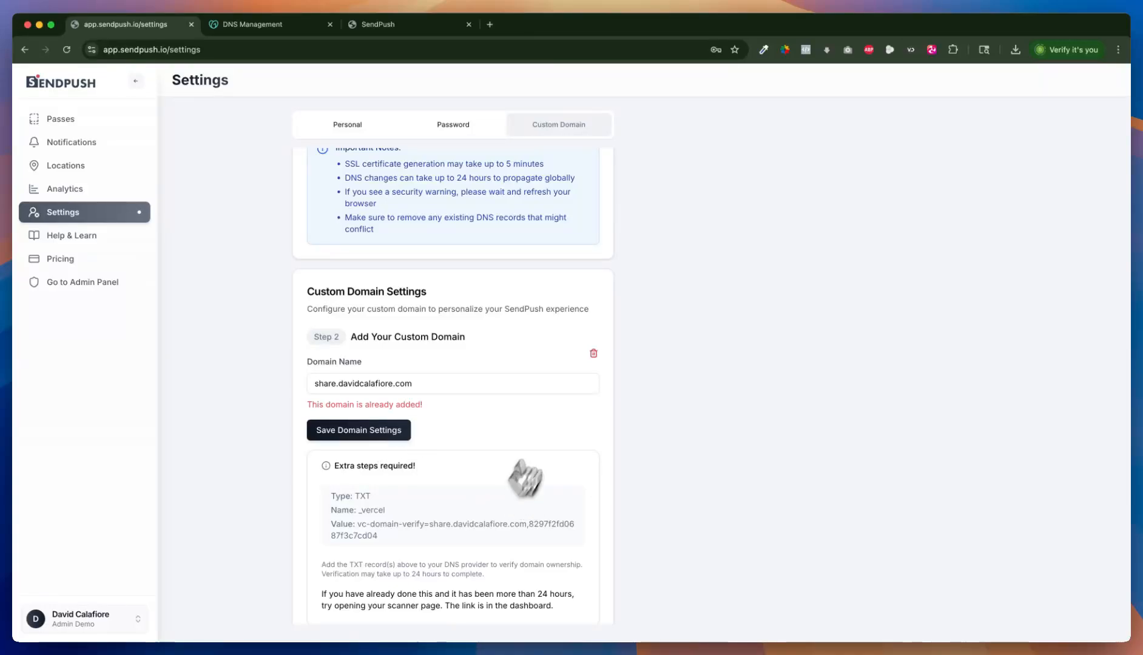
{"action": "scroll", "coordinate": [433, 439], "scroll_direction": "down", "scroll_amount": 1}
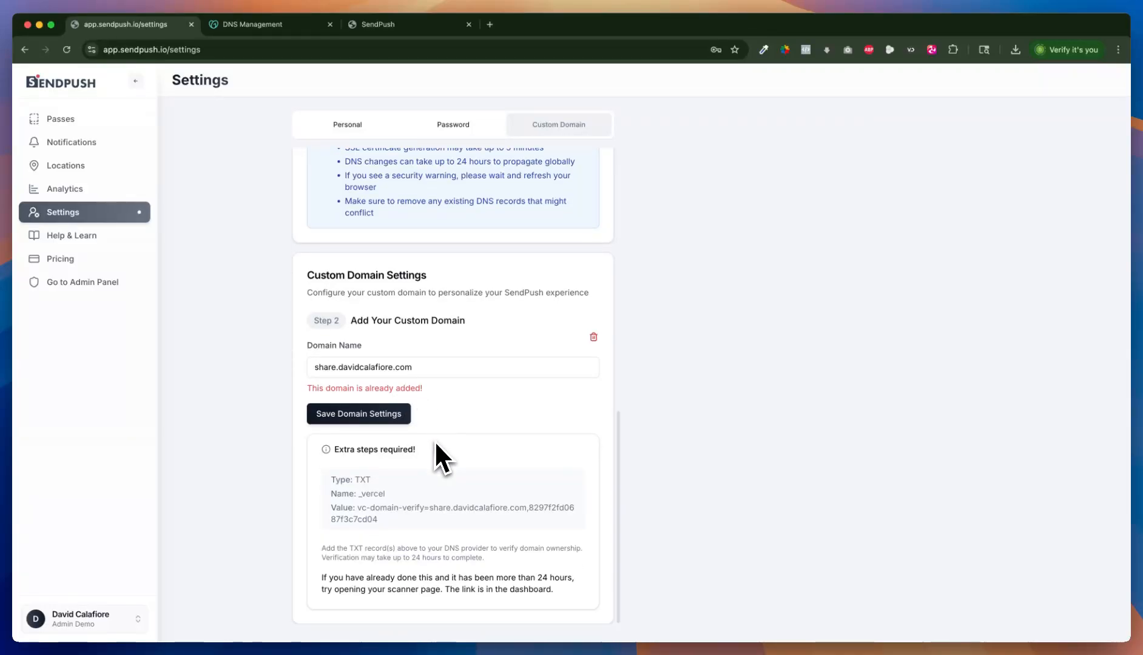
{"action": "scroll", "coordinate": [436, 442], "scroll_direction": "up", "scroll_amount": 1}
{"action": "scroll", "coordinate": [436, 446], "scroll_direction": "up", "scroll_amount": 2}
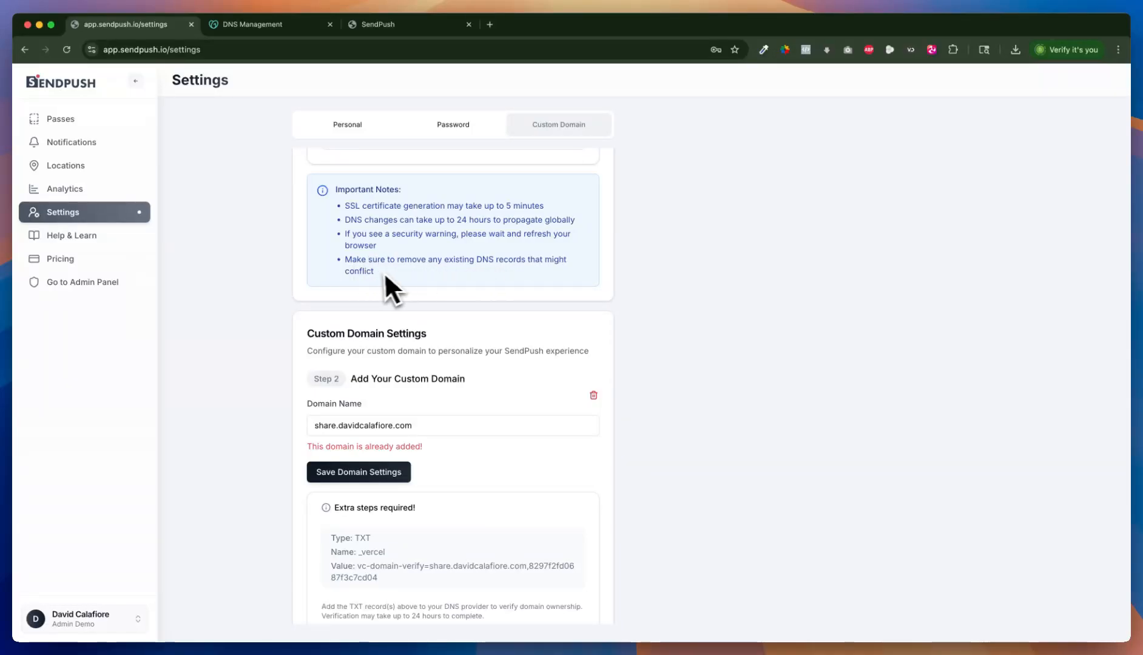
{"action": "scroll", "coordinate": [418, 273], "scroll_direction": "down", "scroll_amount": 2}
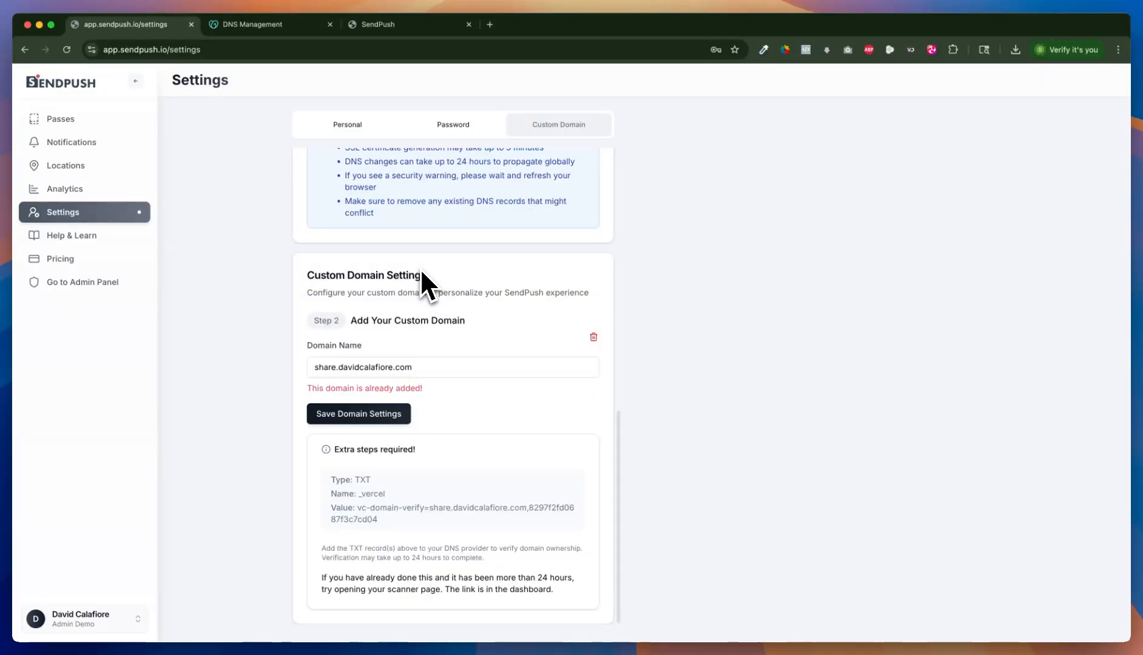